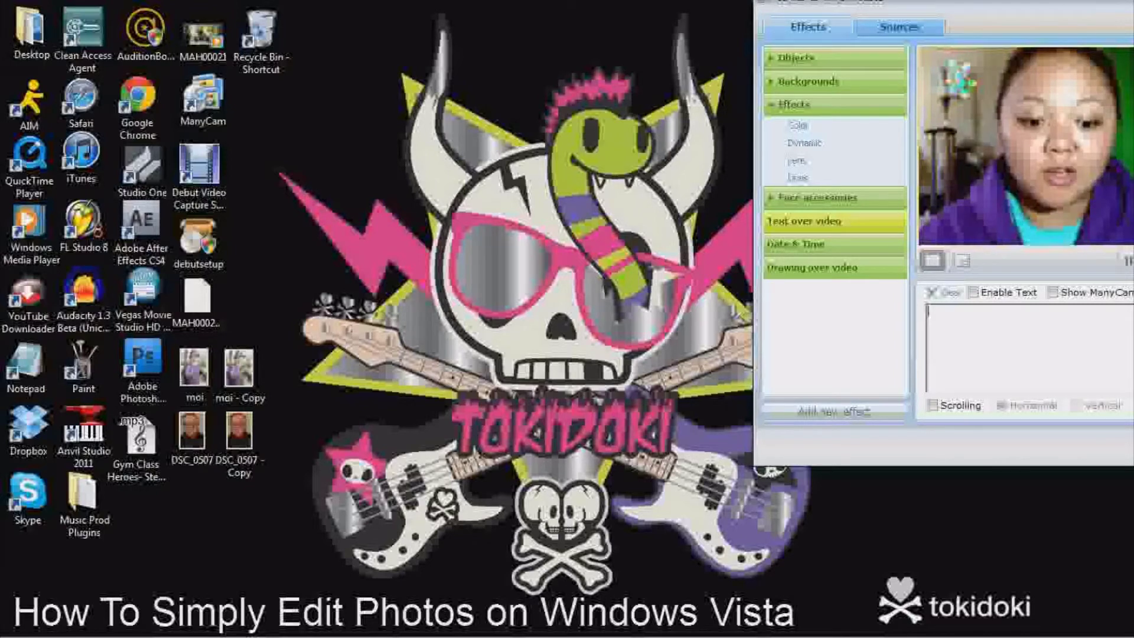
- Open the desktop photo moi in Windows Photo Gallery, arrange its window beside the webcam window, and display the photo's fixing options
{"action": "mouse_move", "coordinate": [348, 632]}
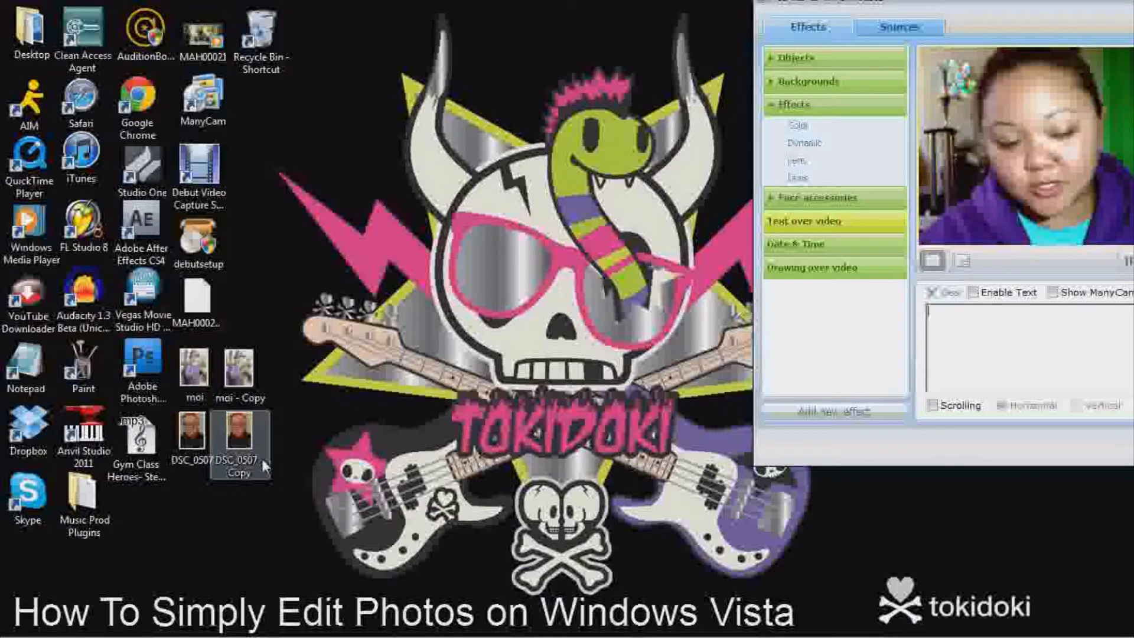
{"action": "double_click", "coordinate": [202, 383]}
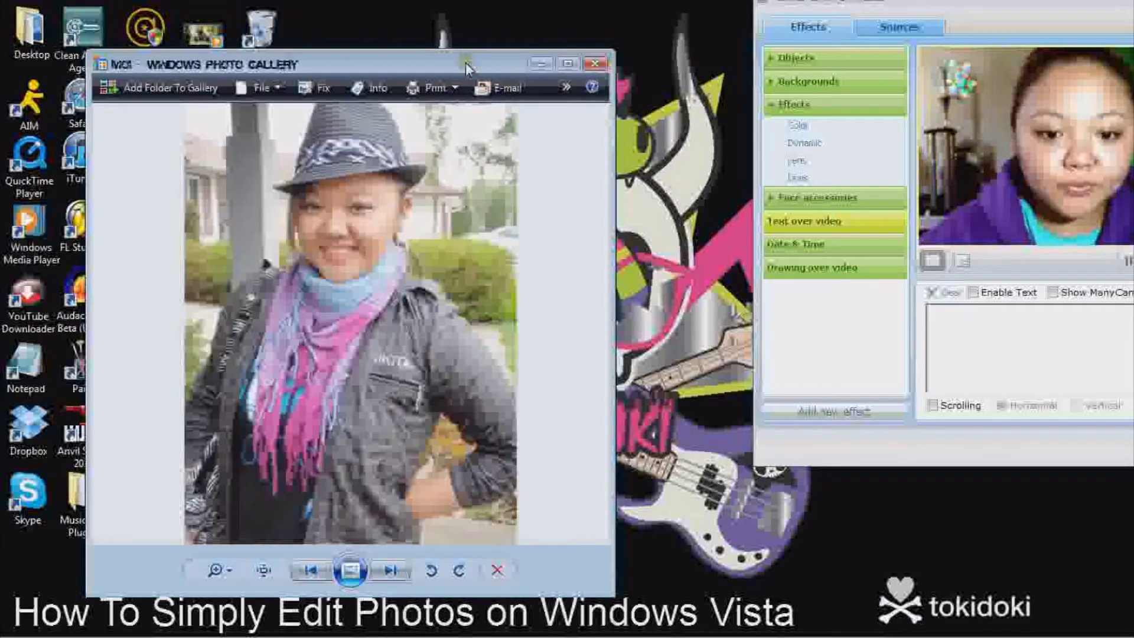
{"action": "left_click_drag", "start_coordinate": [466, 51], "coordinate": [417, 1]}
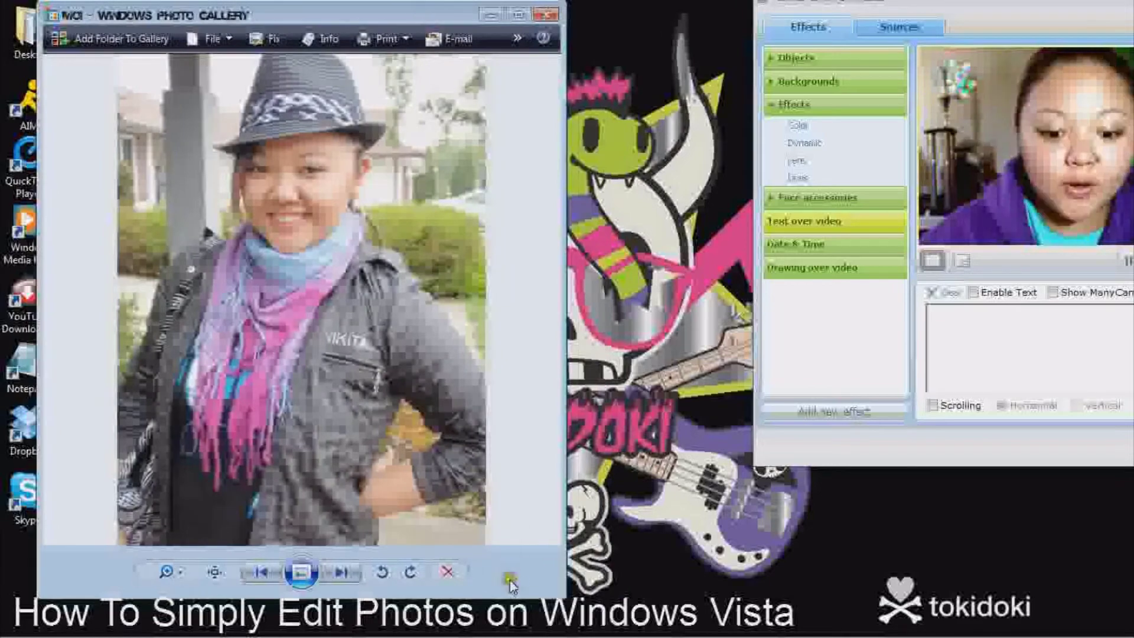
{"action": "left_click_drag", "start_coordinate": [518, 593], "coordinate": [526, 612]}
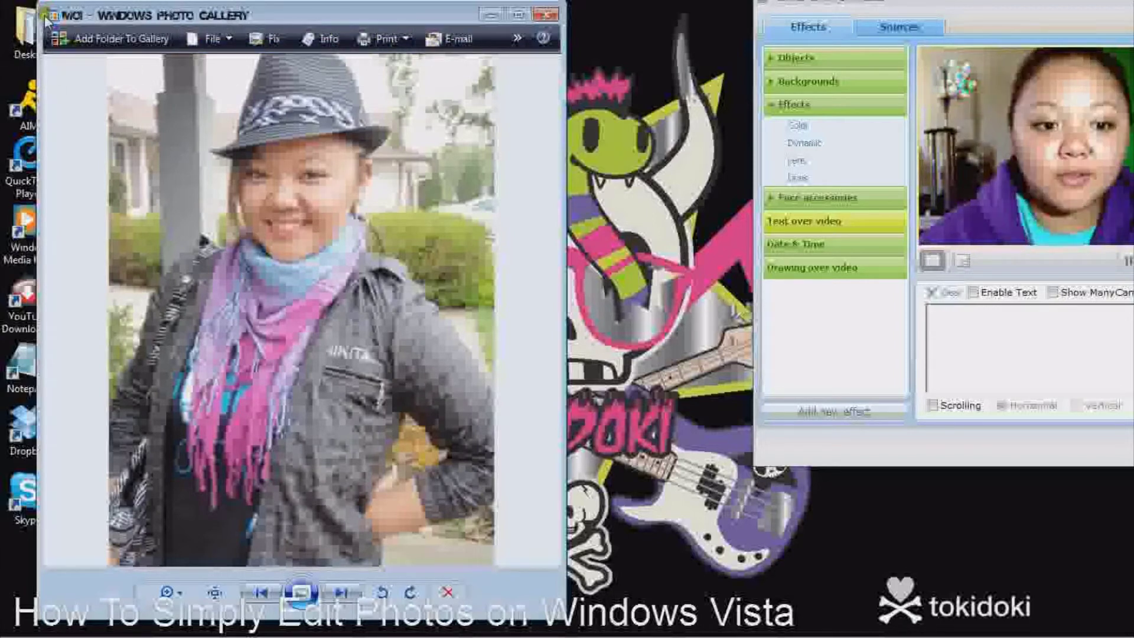
{"action": "left_click_drag", "start_coordinate": [143, 15], "coordinate": [118, 17]}
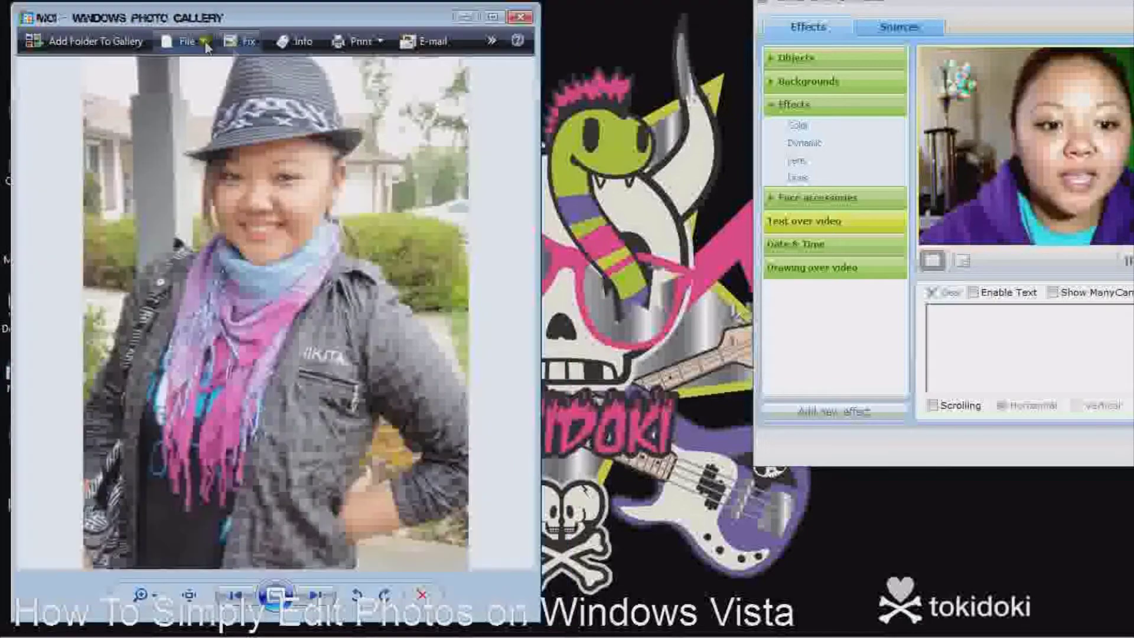
{"action": "left_click", "coordinate": [248, 43]}
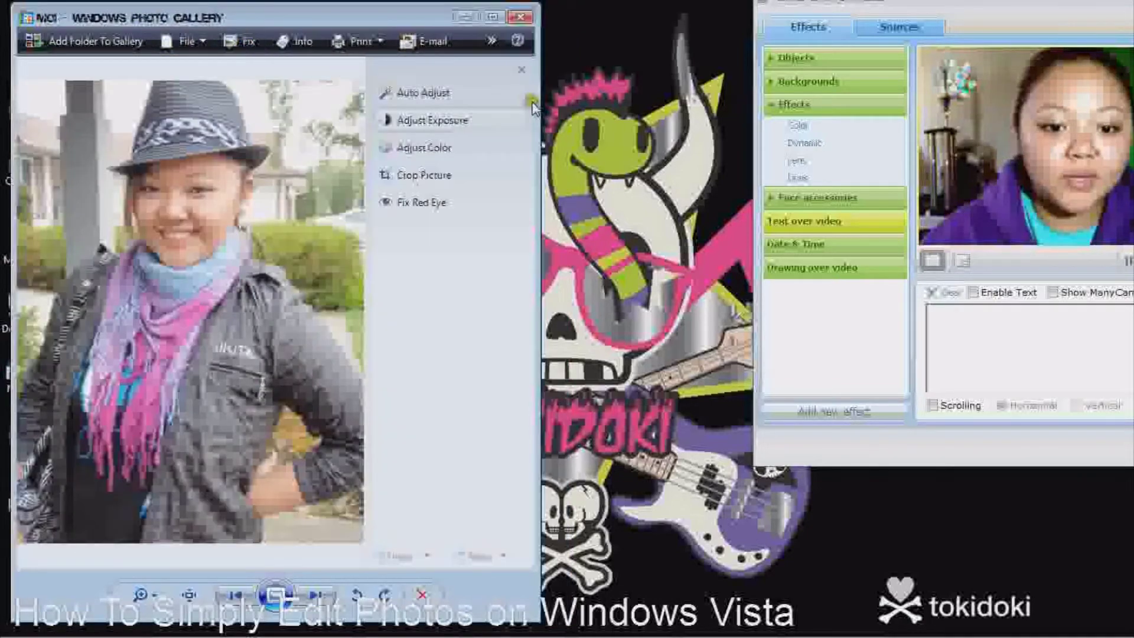
{"action": "left_click_drag", "start_coordinate": [400, 16], "coordinate": [427, 15]}
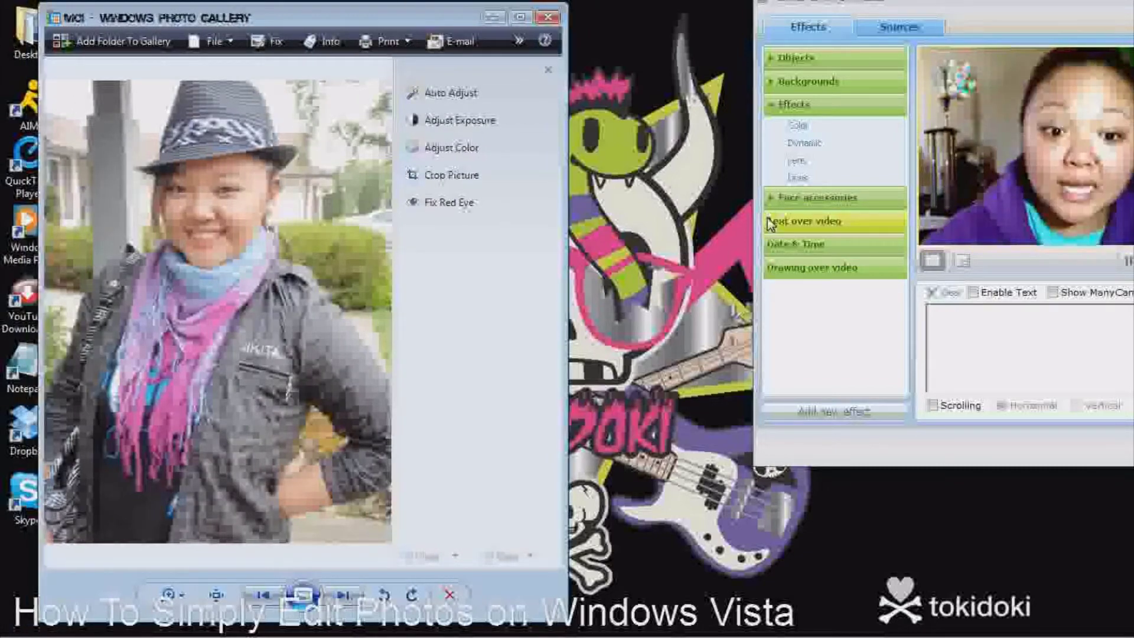
- Adjust the photo's exposure by setting brightness slightly below the midpoint and contrast close to its maximum
{"action": "left_click", "coordinate": [449, 101]}
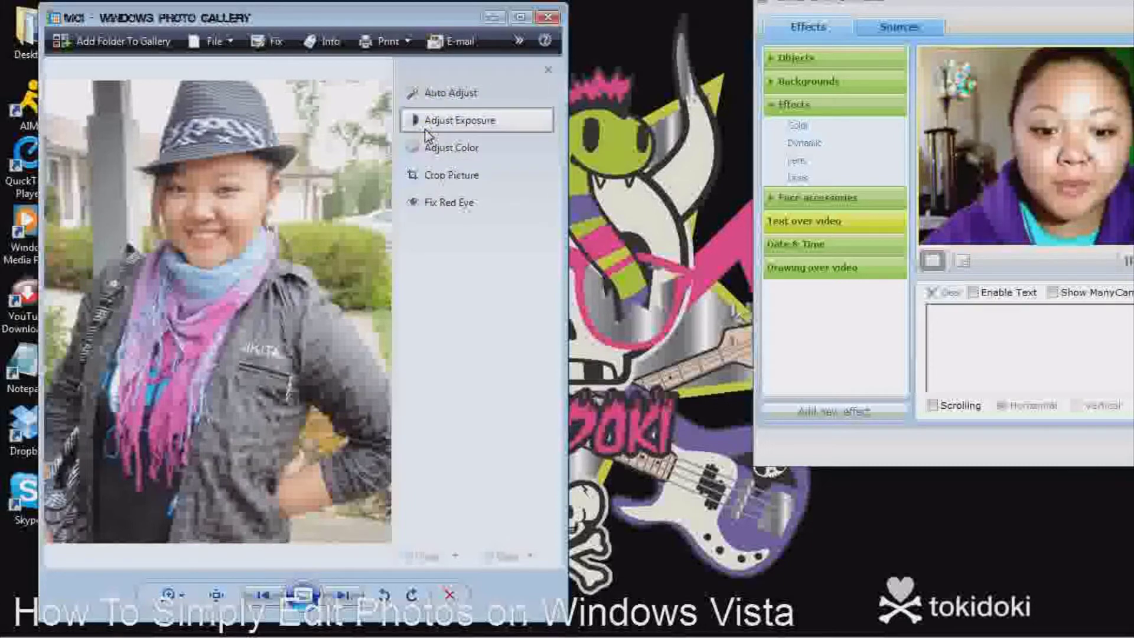
{"action": "left_click", "coordinate": [428, 125]}
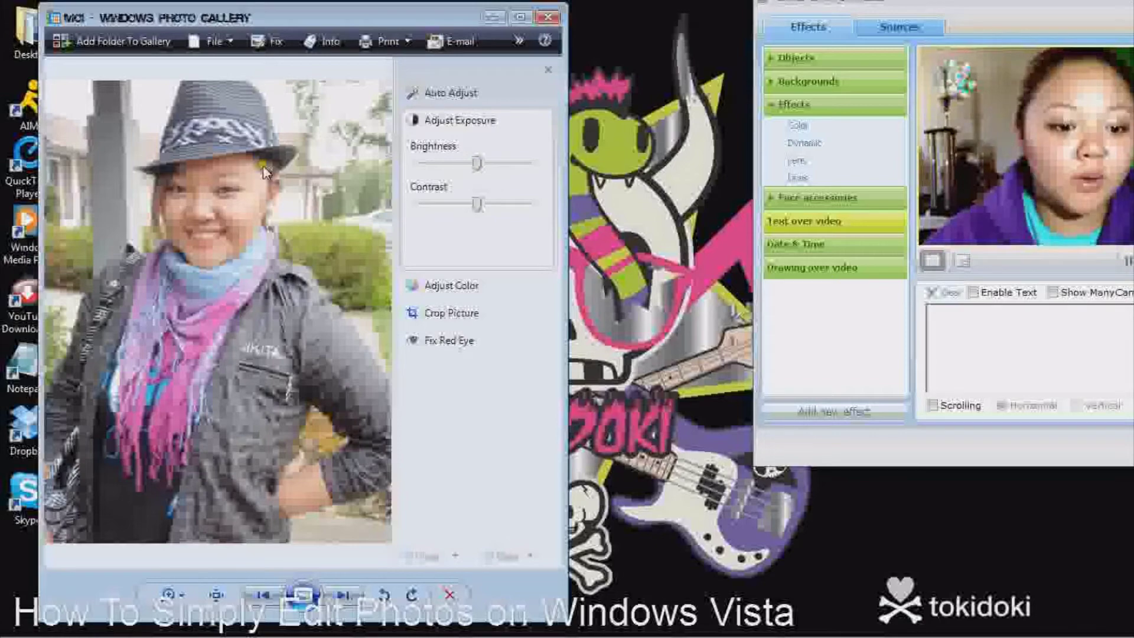
{"action": "left_click_drag", "start_coordinate": [477, 163], "coordinate": [458, 164]}
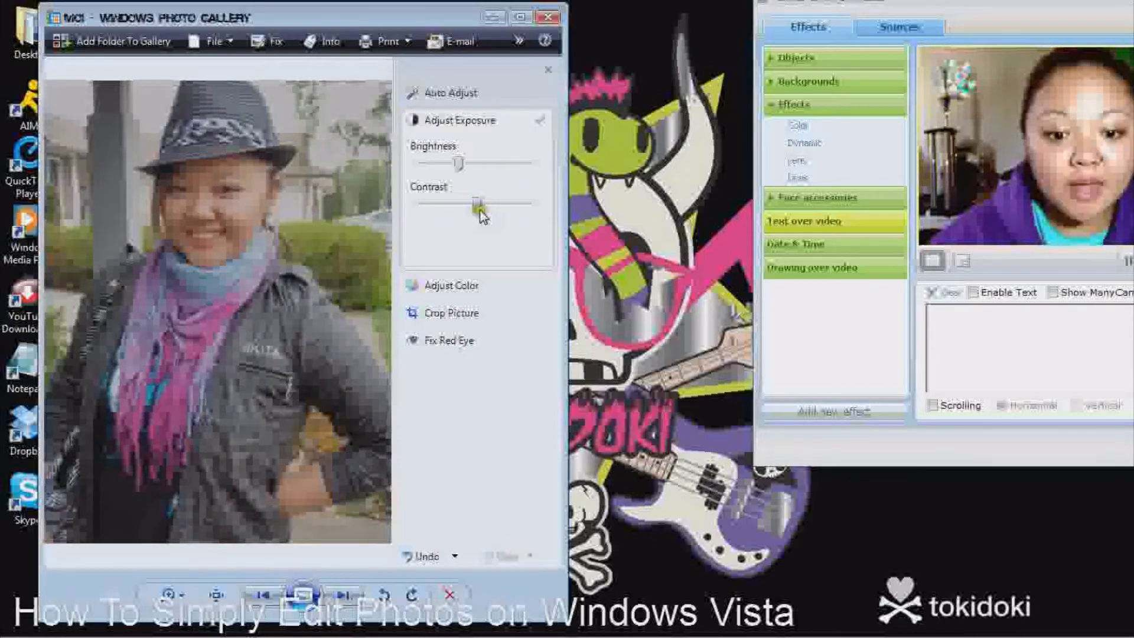
{"action": "left_click_drag", "start_coordinate": [477, 210], "coordinate": [514, 210]}
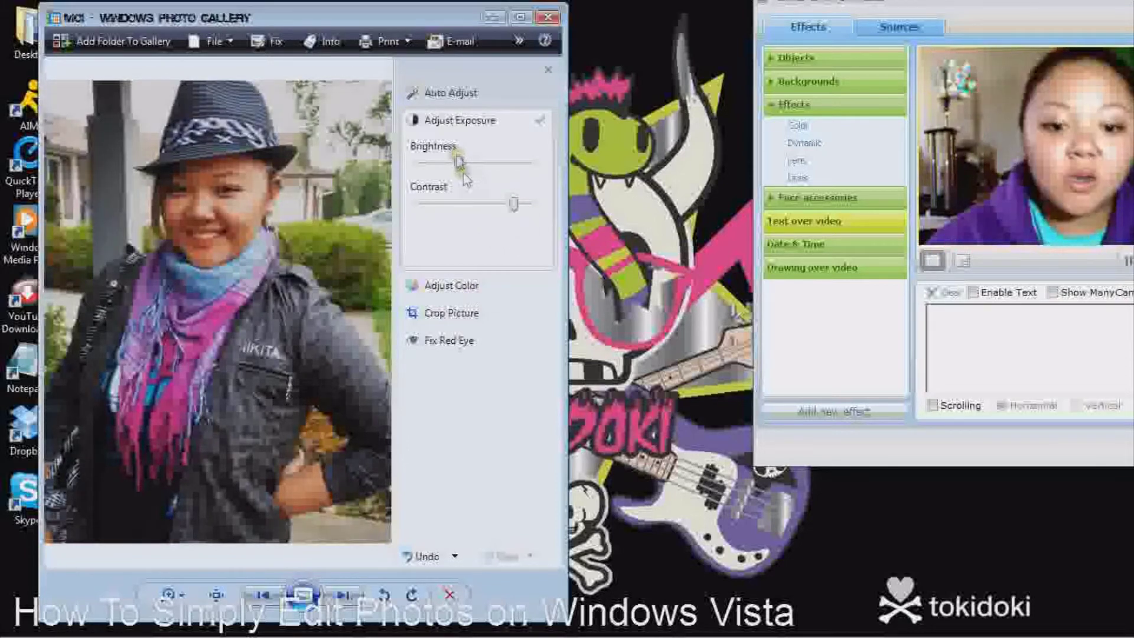
{"action": "left_click_drag", "start_coordinate": [459, 163], "coordinate": [471, 165]}
{"action": "left_click_drag", "start_coordinate": [514, 203], "coordinate": [525, 203]}
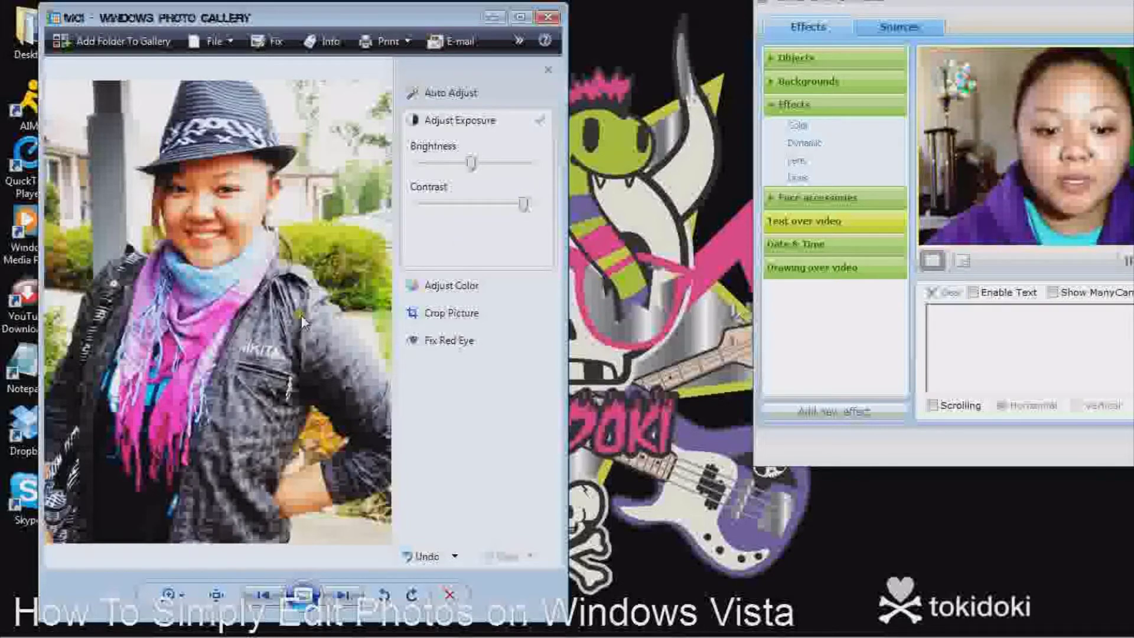
- Try warmer and cooler color temperatures on the photo, and settle on one slightly warmer than neutral
{"action": "left_click", "coordinate": [440, 277]}
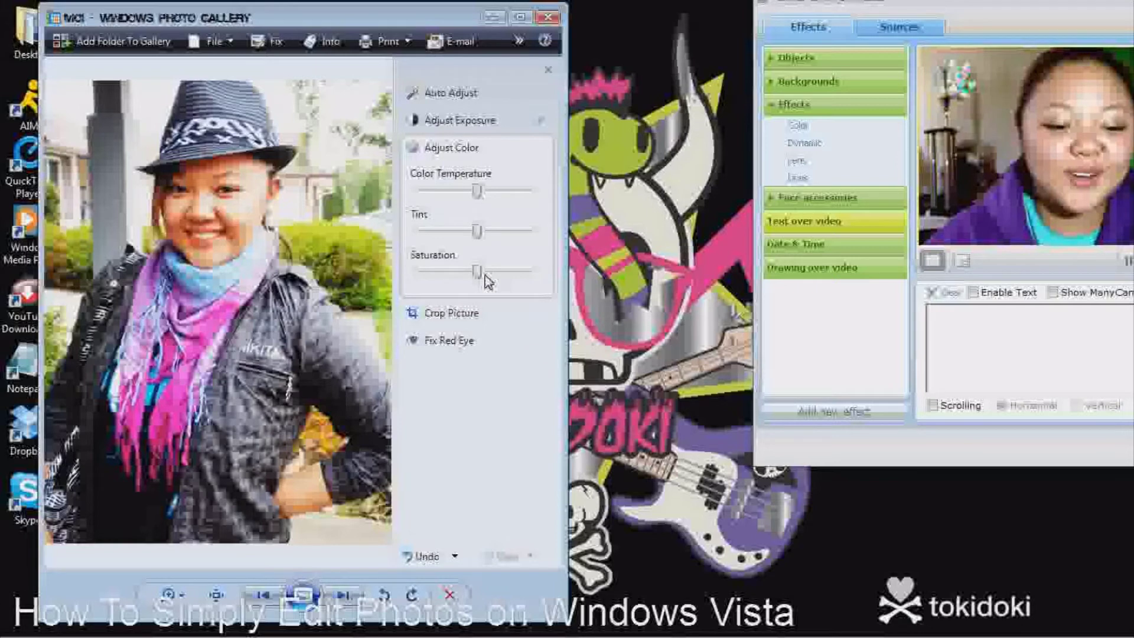
{"action": "left_click", "coordinate": [479, 192]}
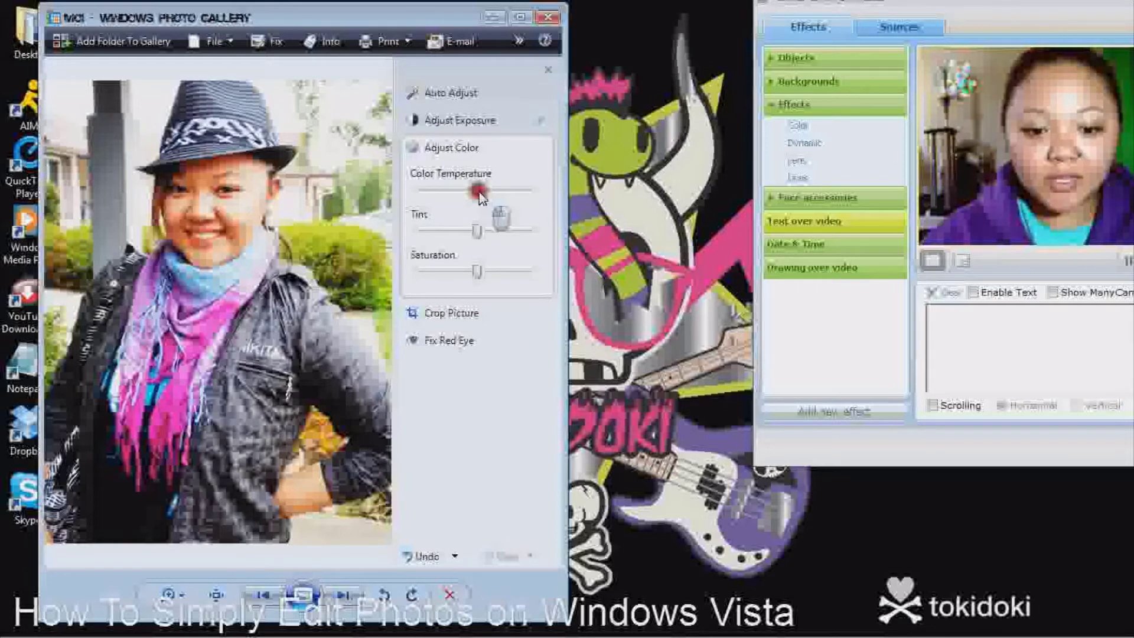
{"action": "left_click_drag", "start_coordinate": [480, 191], "coordinate": [496, 191]}
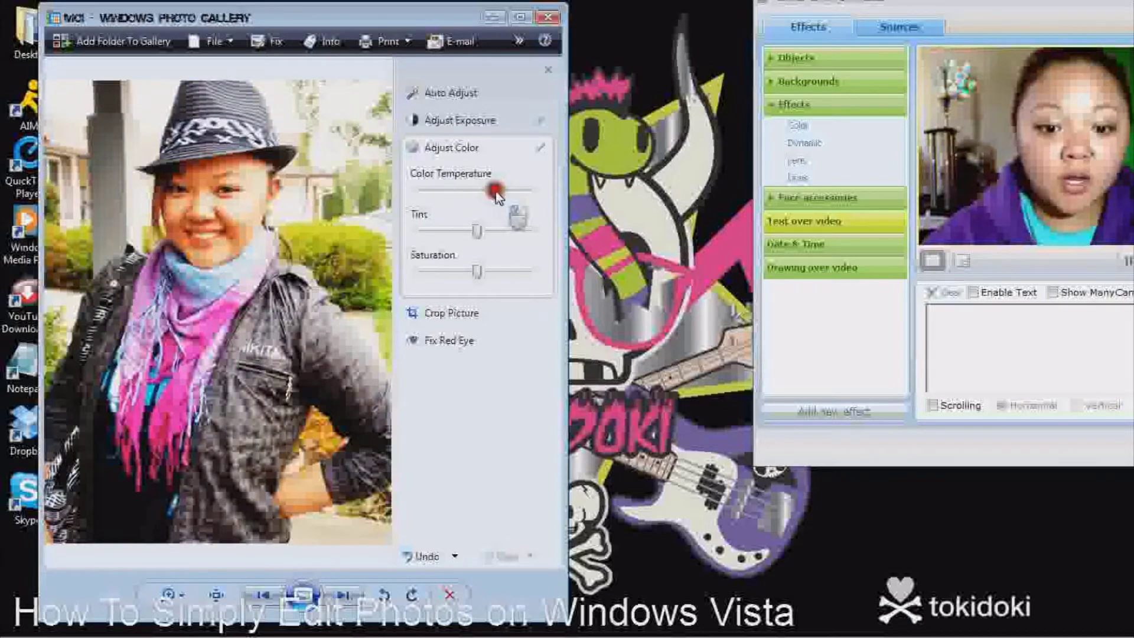
{"action": "left_click_drag", "start_coordinate": [495, 190], "coordinate": [495, 190]}
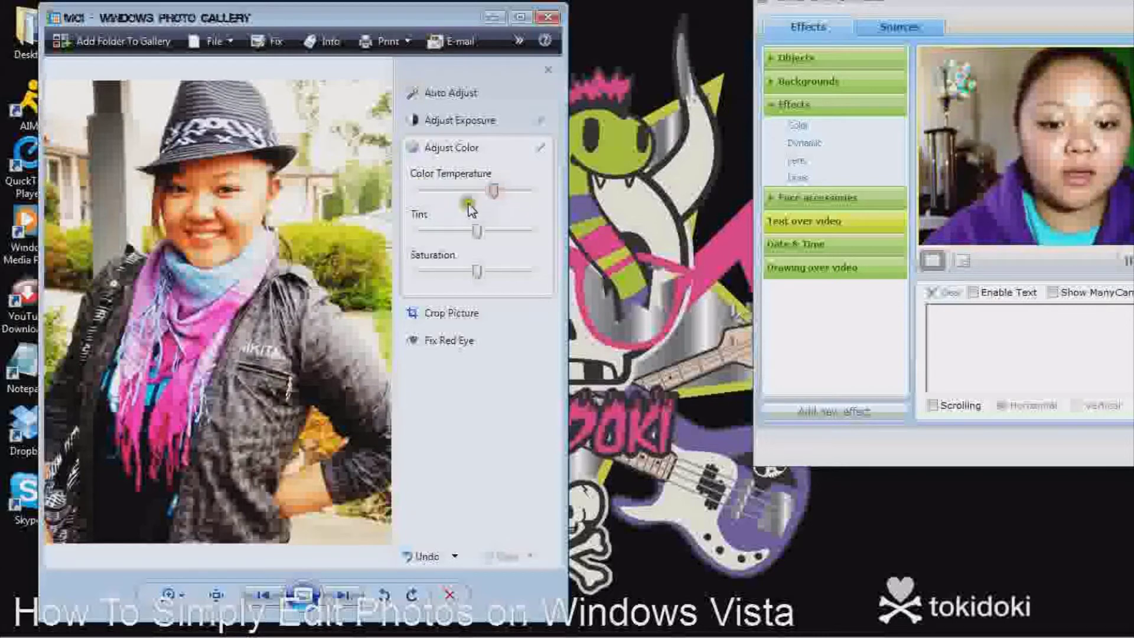
{"action": "left_click_drag", "start_coordinate": [494, 191], "coordinate": [471, 204]}
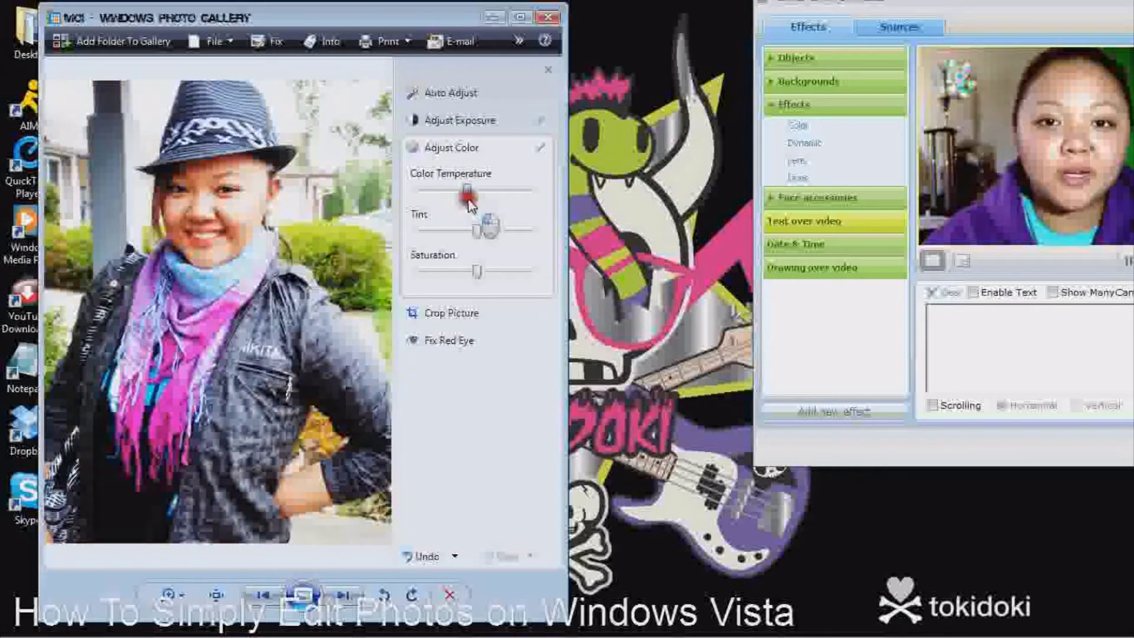
{"action": "mouse_move", "coordinate": [471, 205]}
{"action": "left_mouse_down"}
{"action": "mouse_move", "coordinate": [435, 201]}
{"action": "mouse_move", "coordinate": [515, 196]}
{"action": "mouse_move", "coordinate": [489, 198]}
{"action": "left_mouse_up"}
- Shift the photo's tint clearly towards green and raise its saturation to the maximum
{"action": "left_click_drag", "start_coordinate": [479, 233], "coordinate": [452, 230]}
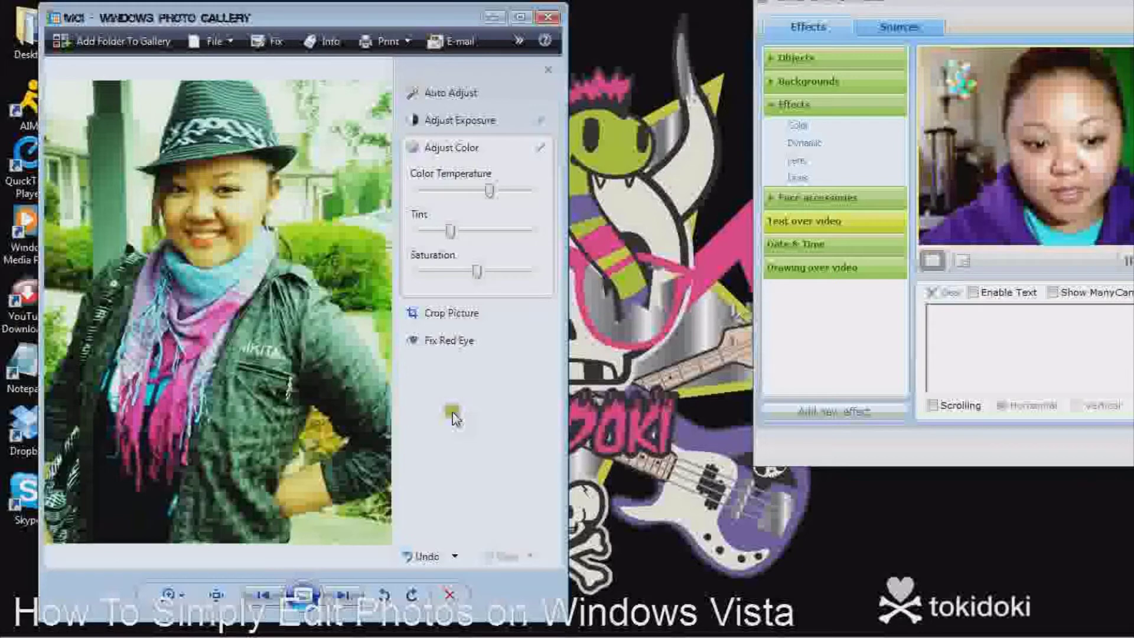
{"action": "left_click", "coordinate": [476, 273]}
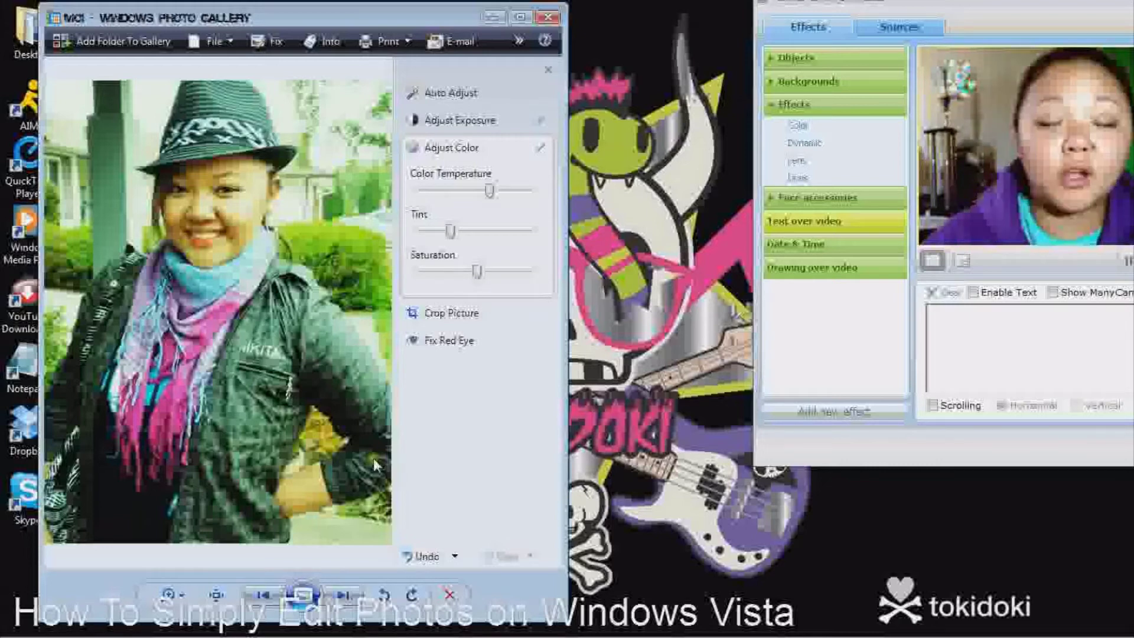
{"action": "left_click", "coordinate": [482, 272]}
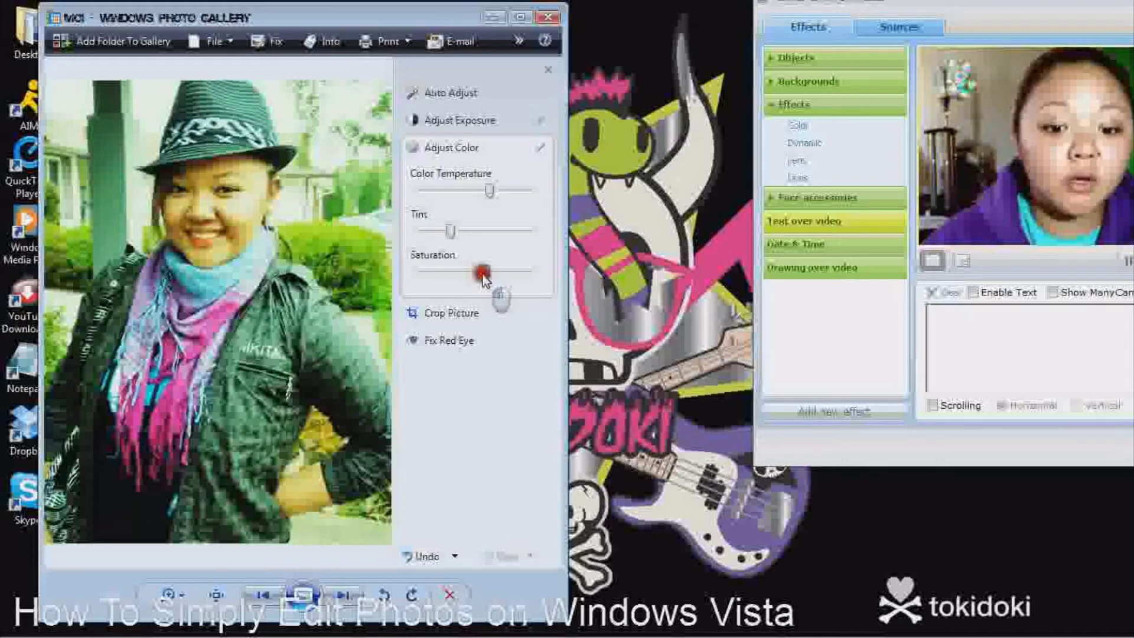
{"action": "left_click_drag", "start_coordinate": [481, 274], "coordinate": [532, 286]}
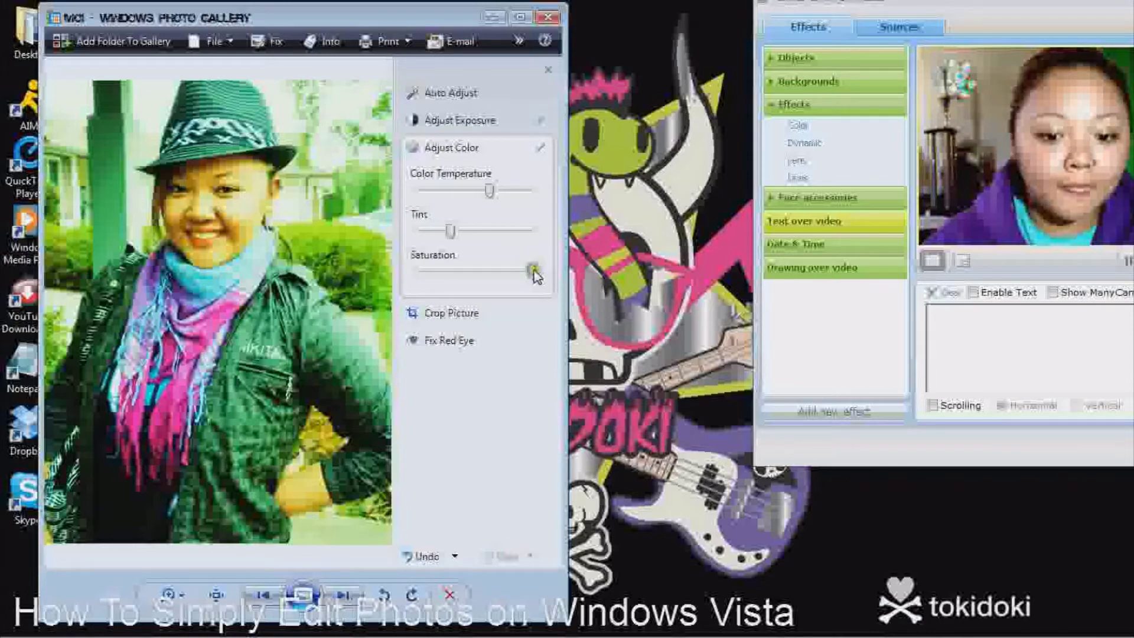
- Bring the photo's tint back towards neutral, keeping it slightly on the green side
{"action": "left_click_drag", "start_coordinate": [534, 271], "coordinate": [465, 243]}
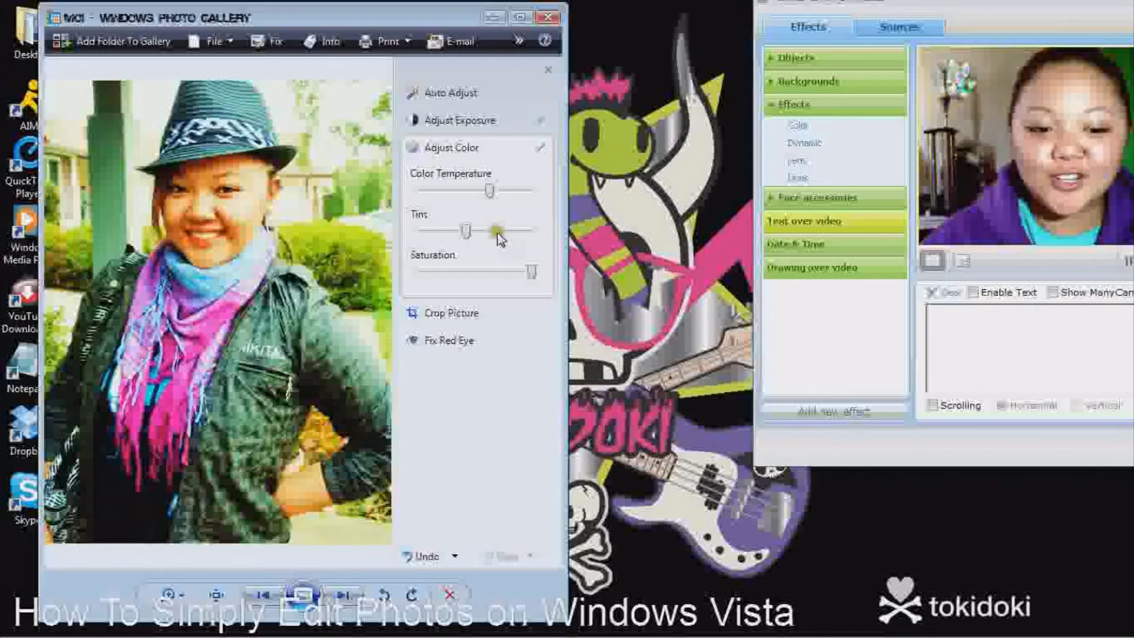
{"action": "left_click", "coordinate": [466, 232]}
{"action": "left_click_drag", "start_coordinate": [466, 236], "coordinate": [471, 236]}
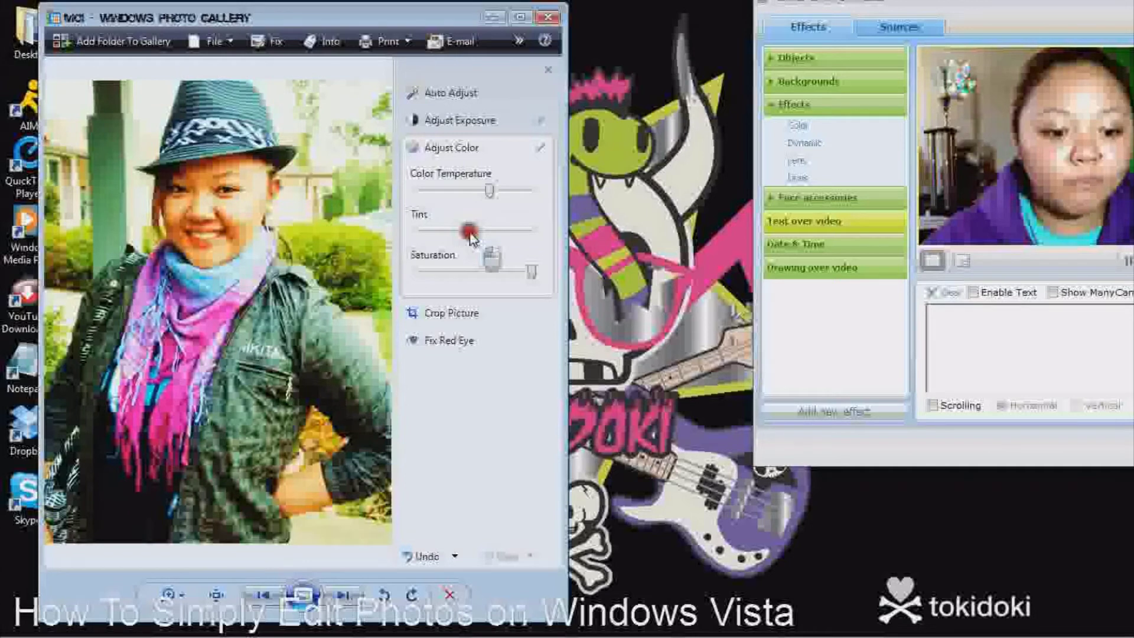
- Try the photo in black and white with minimum saturation, and set the saturation slightly above the midpoint
{"action": "left_click", "coordinate": [529, 272]}
{"action": "left_click_drag", "start_coordinate": [531, 278], "coordinate": [529, 280]}
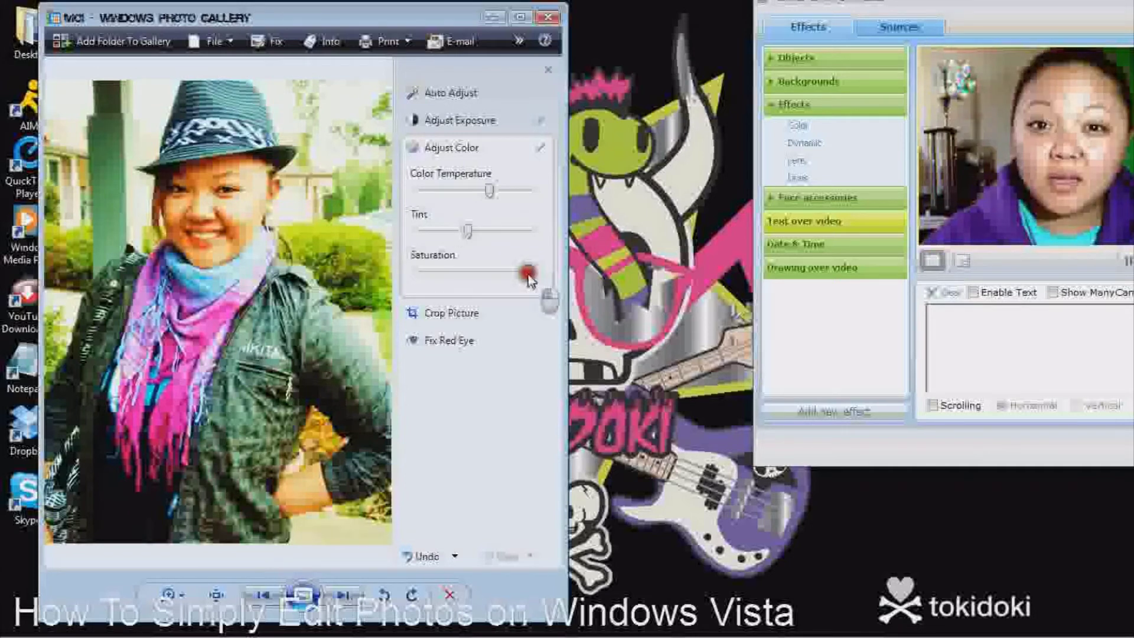
{"action": "left_click_drag", "start_coordinate": [529, 278], "coordinate": [416, 283]}
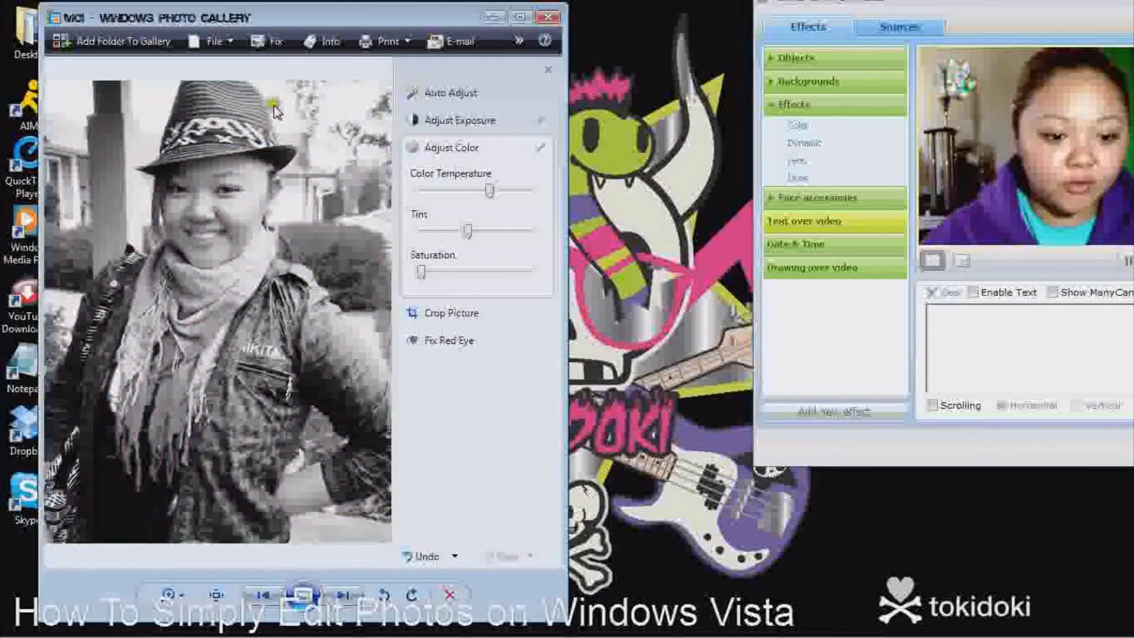
{"action": "left_click_drag", "start_coordinate": [421, 272], "coordinate": [494, 278]}
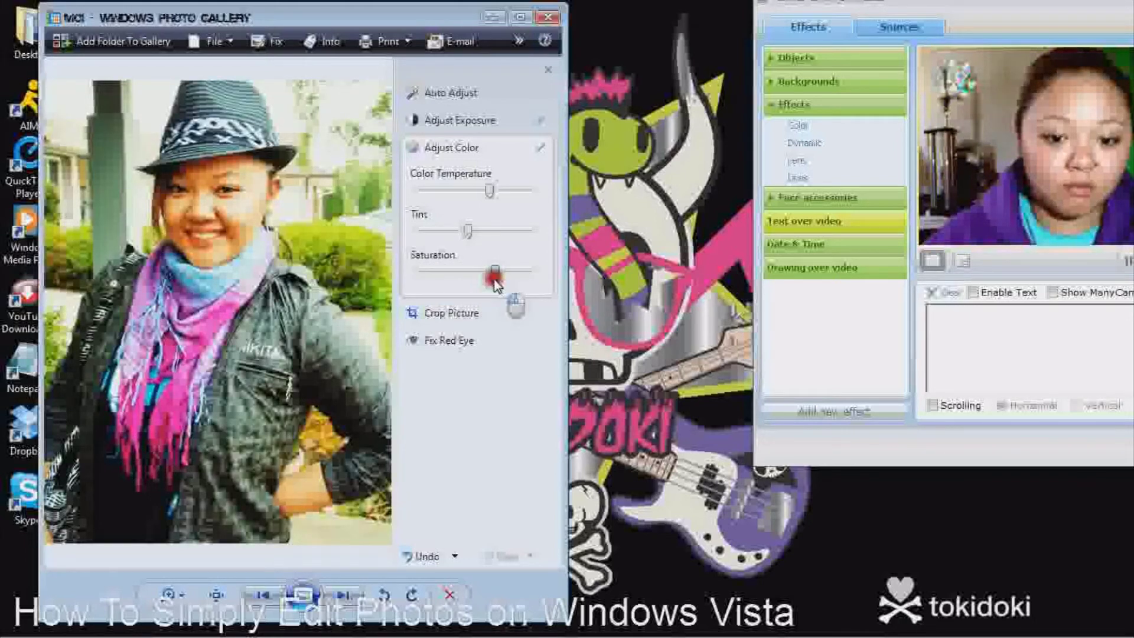
- Examine the Crop Picture and Fix Red Eye options without applying either to the photo
{"action": "left_click", "coordinate": [432, 312]}
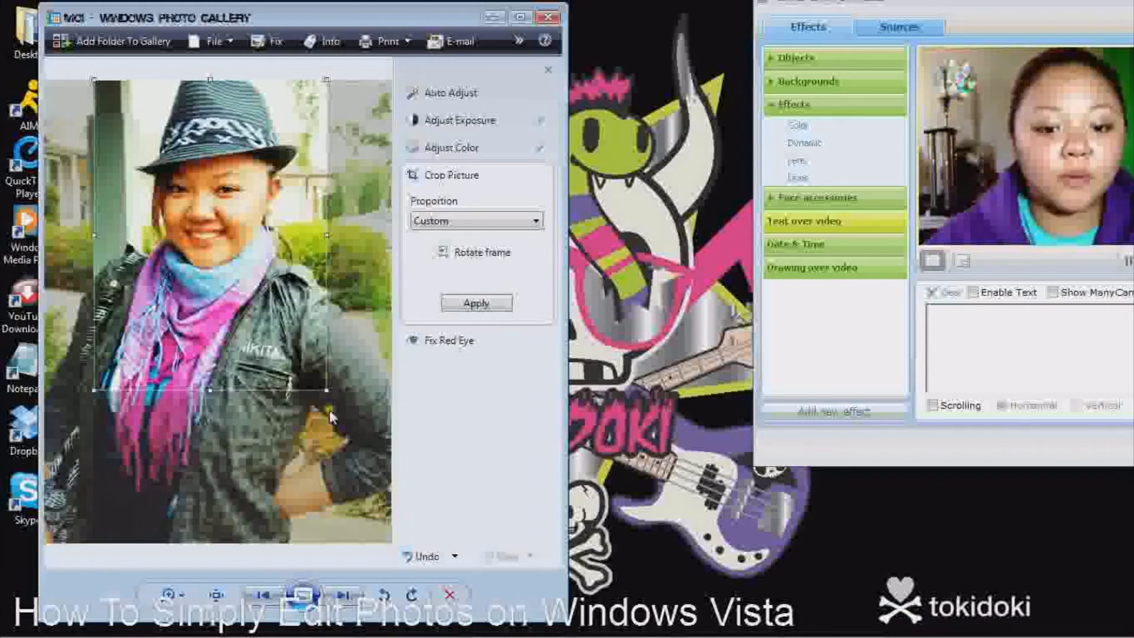
{"action": "left_click", "coordinate": [463, 173]}
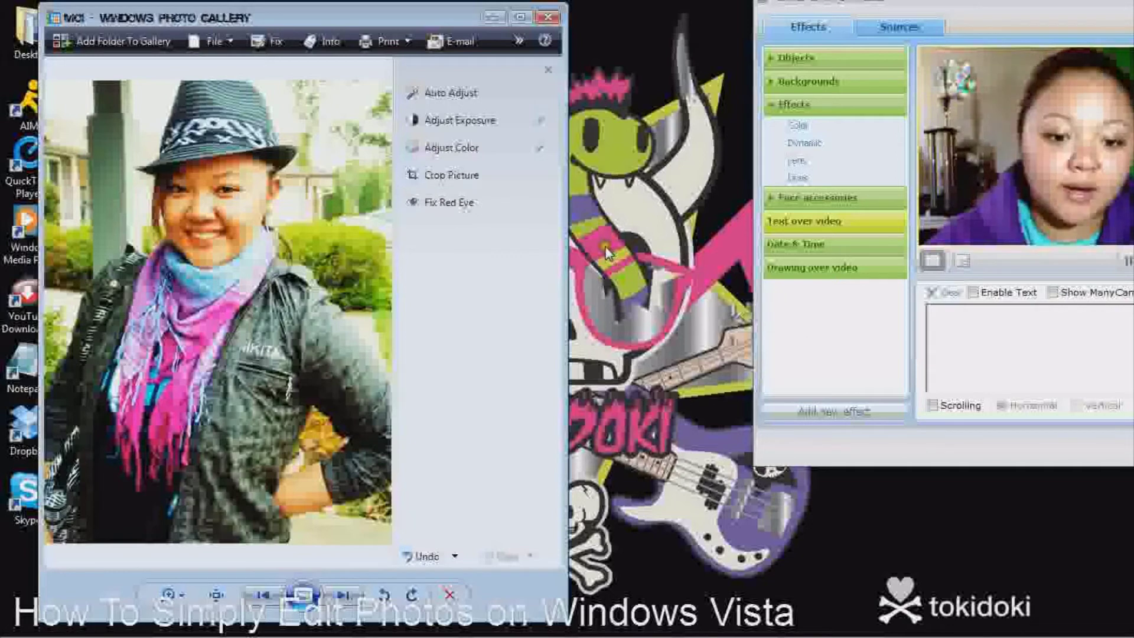
{"action": "left_click", "coordinate": [466, 208]}
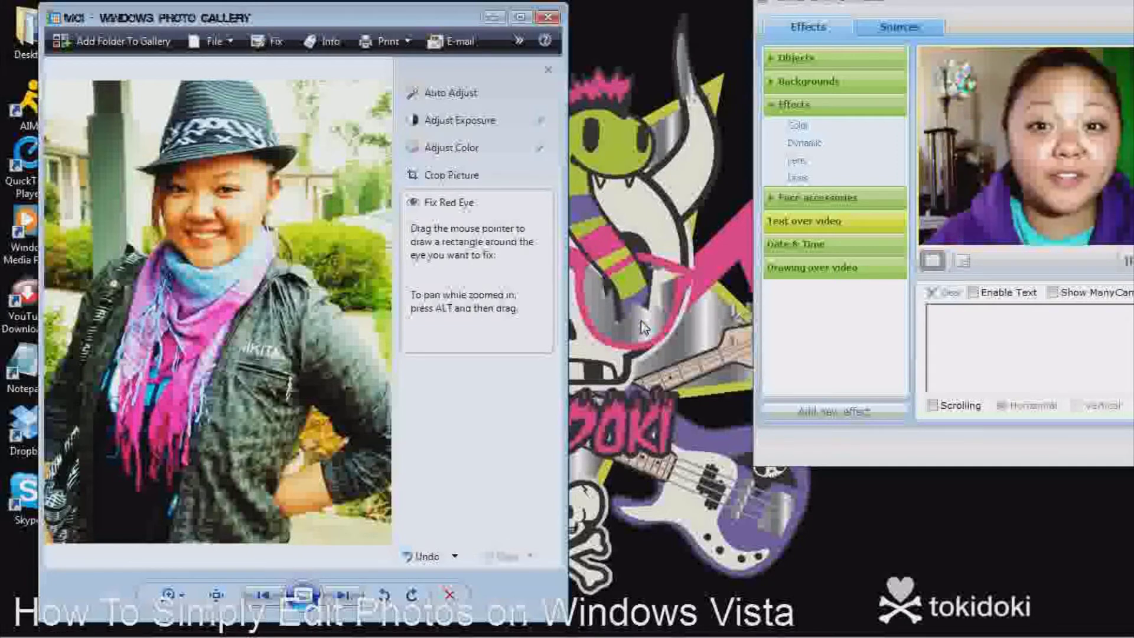
{"action": "left_click", "coordinate": [481, 204]}
- Save the photo's edits by advancing to the next file, and close the gallery window
{"action": "left_click_drag", "start_coordinate": [261, 20], "coordinate": [432, 8]}
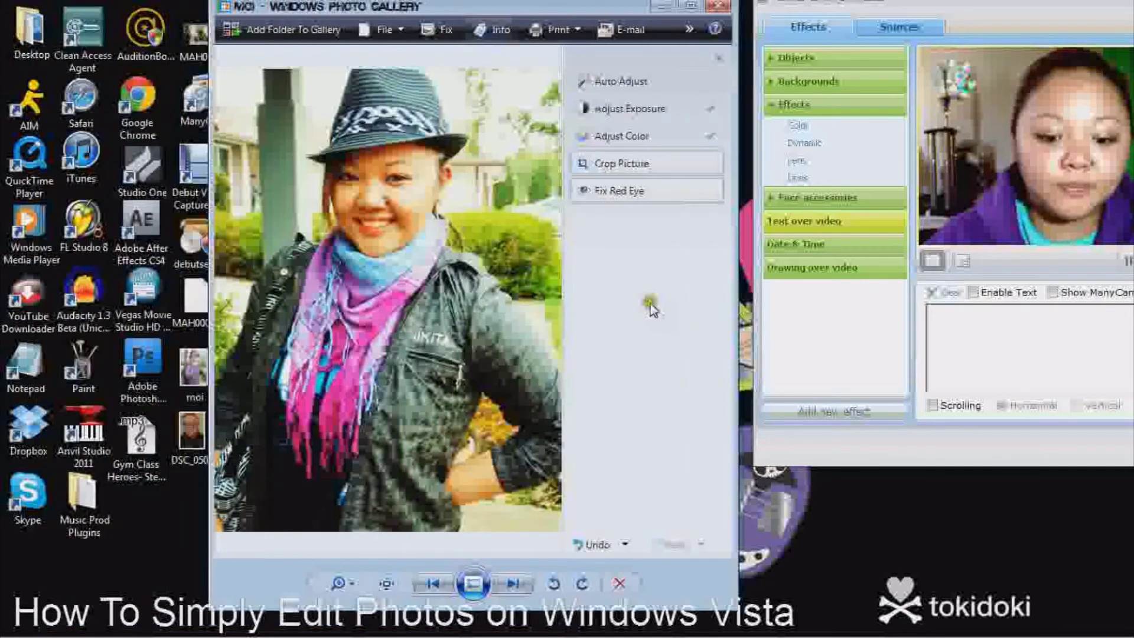
{"action": "left_click", "coordinate": [514, 585]}
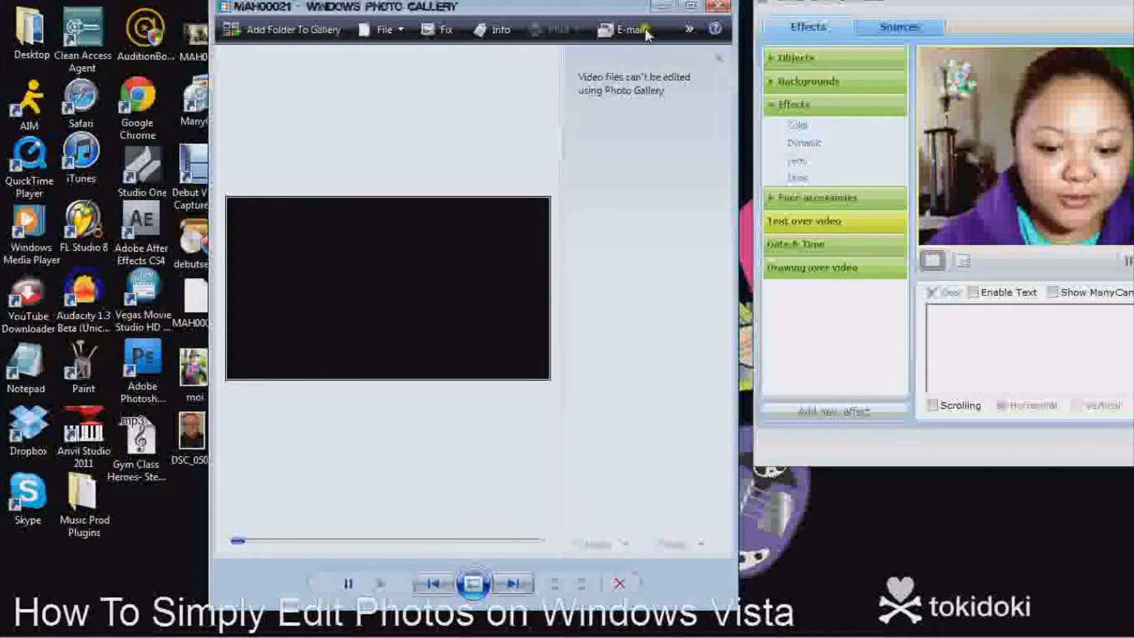
{"action": "left_click", "coordinate": [349, 584]}
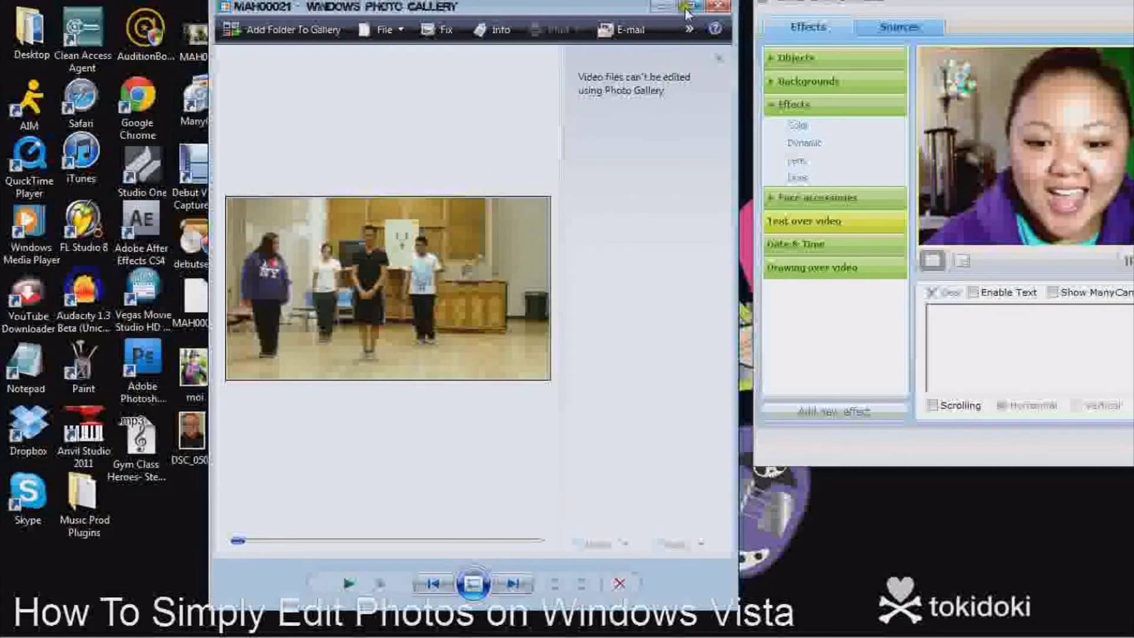
{"action": "key", "text": "alt+F4"}
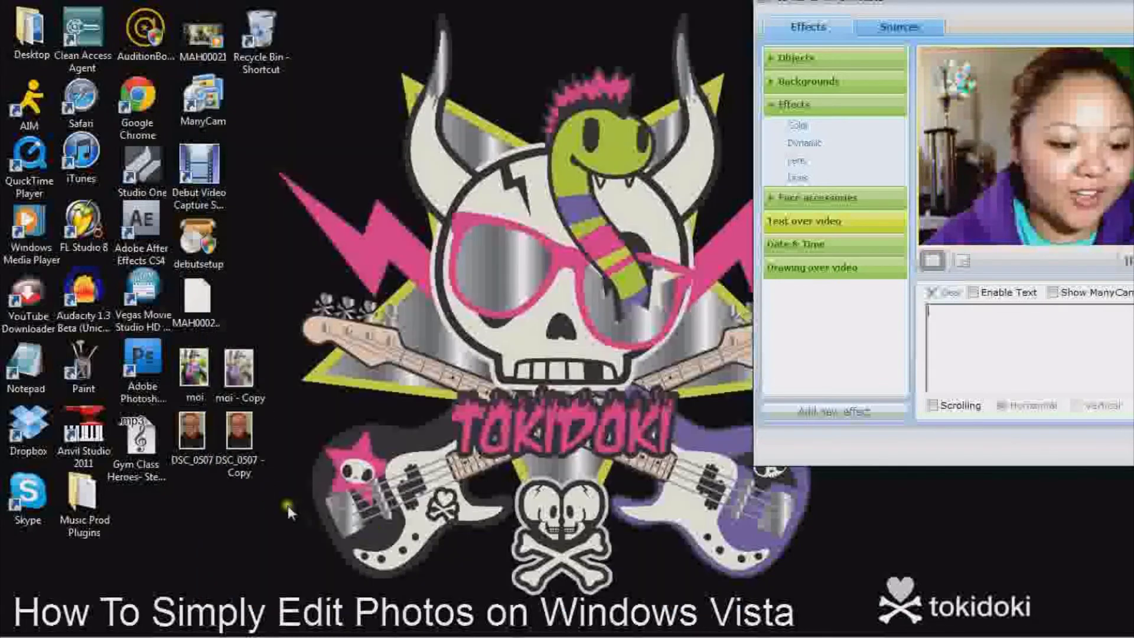
- Open the desktop photo DSC_0507 in Windows Photo Gallery and display its fixing options
{"action": "left_click", "coordinate": [196, 449]}
{"action": "double_click", "coordinate": [197, 448]}
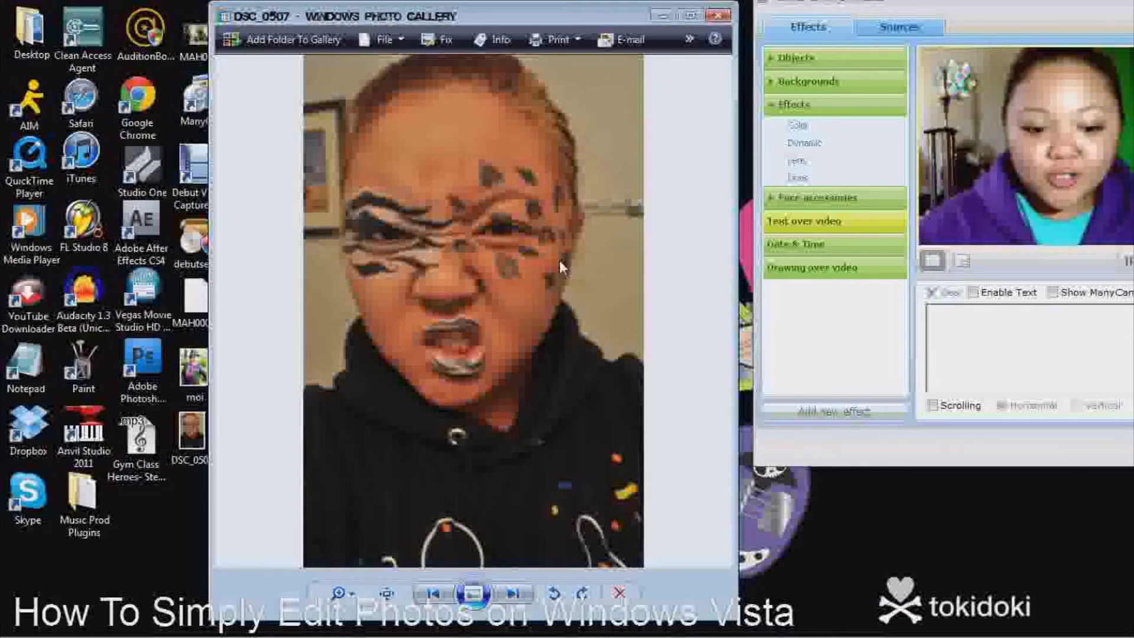
{"action": "left_click", "coordinate": [447, 47]}
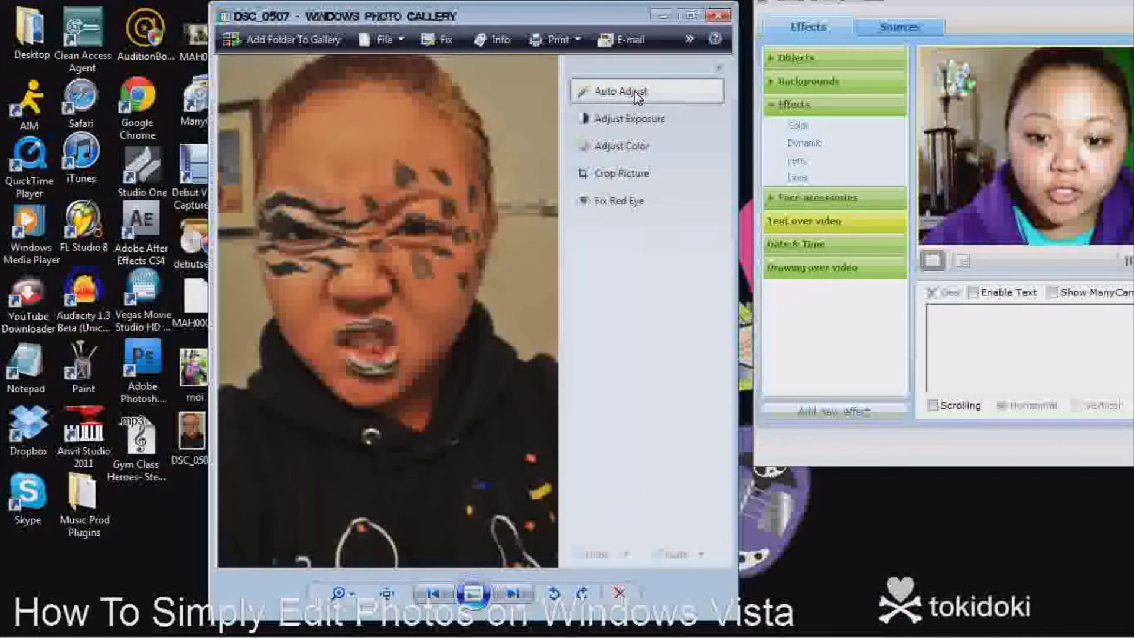
- Try Auto Adjust on the DSC_0507 photo, and undo it
{"action": "left_click", "coordinate": [635, 93]}
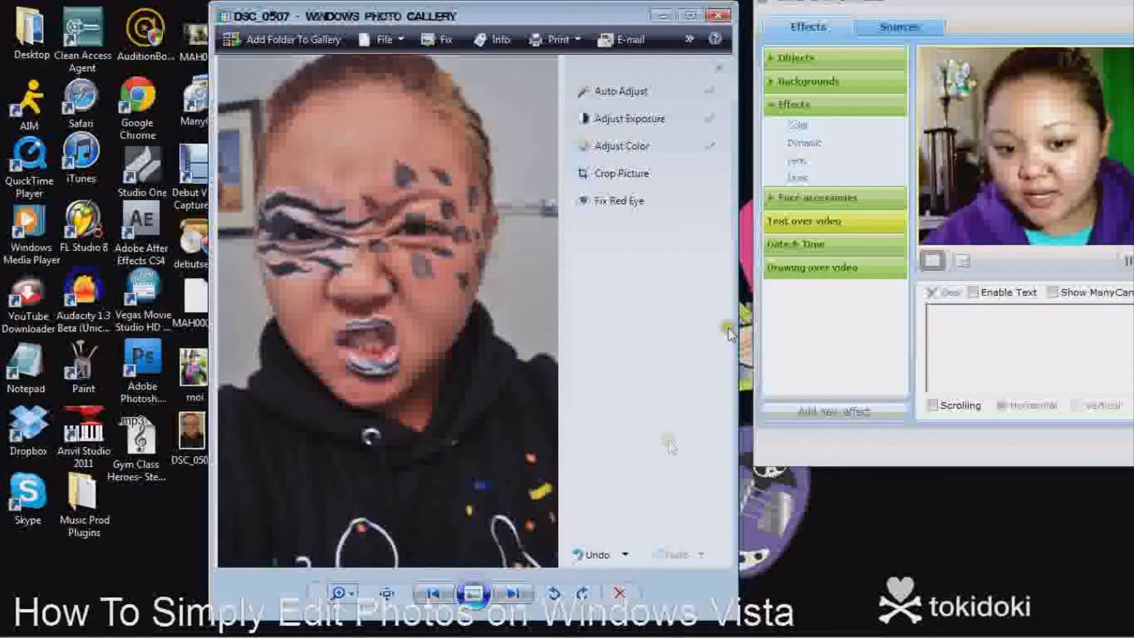
{"action": "left_click", "coordinate": [601, 564]}
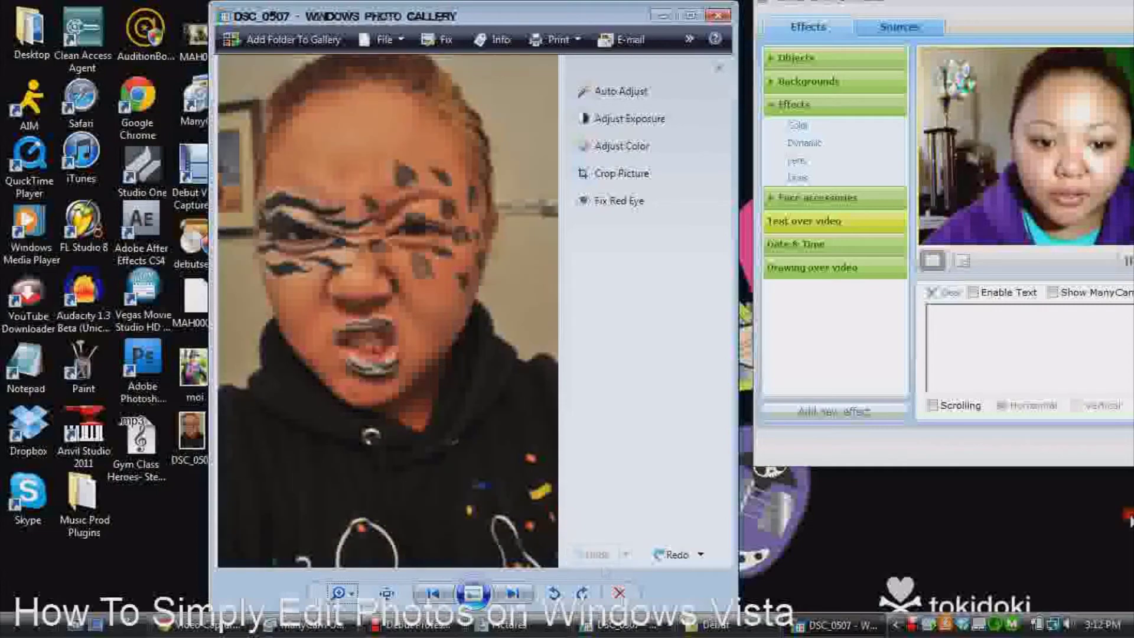
- Adjust the photo's exposure with brightness moderately above the midpoint and contrast at its maximum
{"action": "left_click", "coordinate": [673, 122]}
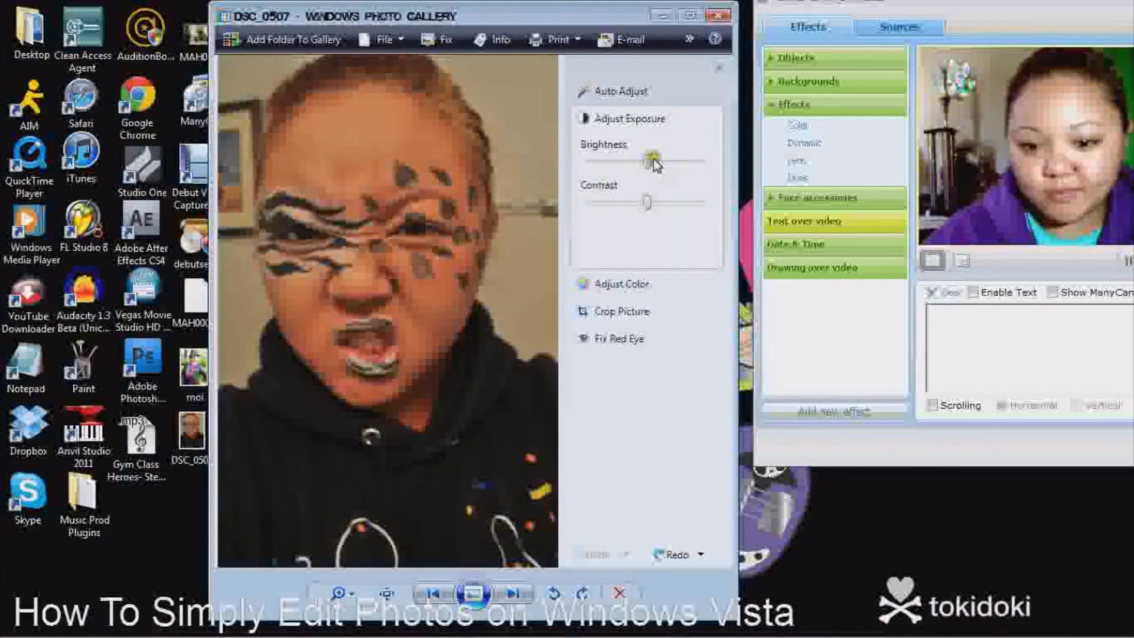
{"action": "left_click_drag", "start_coordinate": [652, 160], "coordinate": [672, 176]}
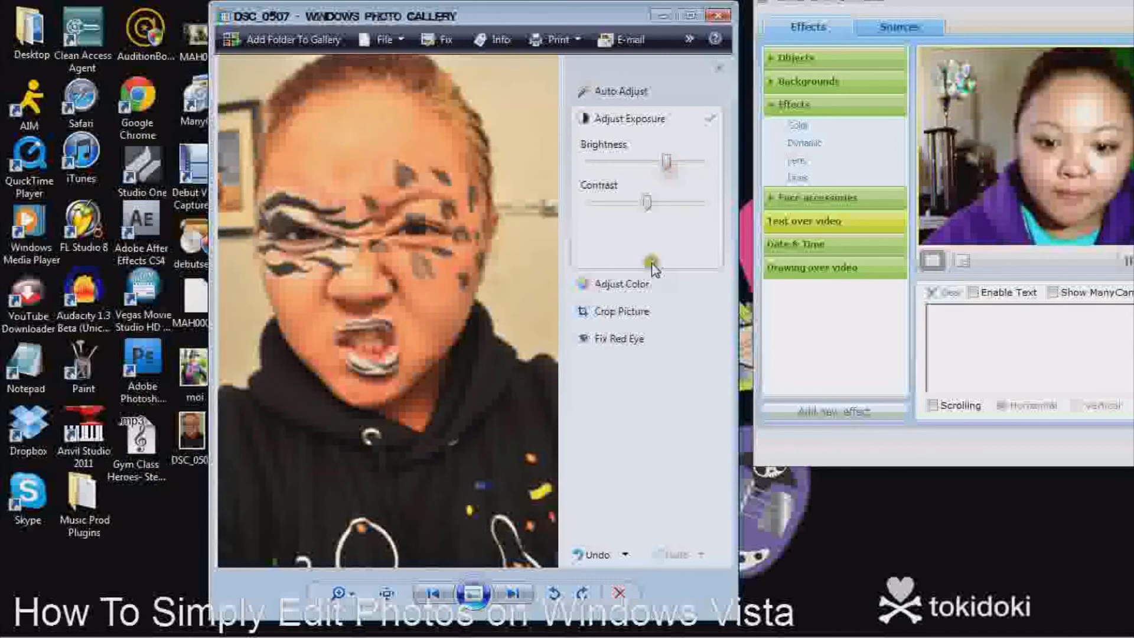
{"action": "left_click_drag", "start_coordinate": [648, 218], "coordinate": [717, 210]}
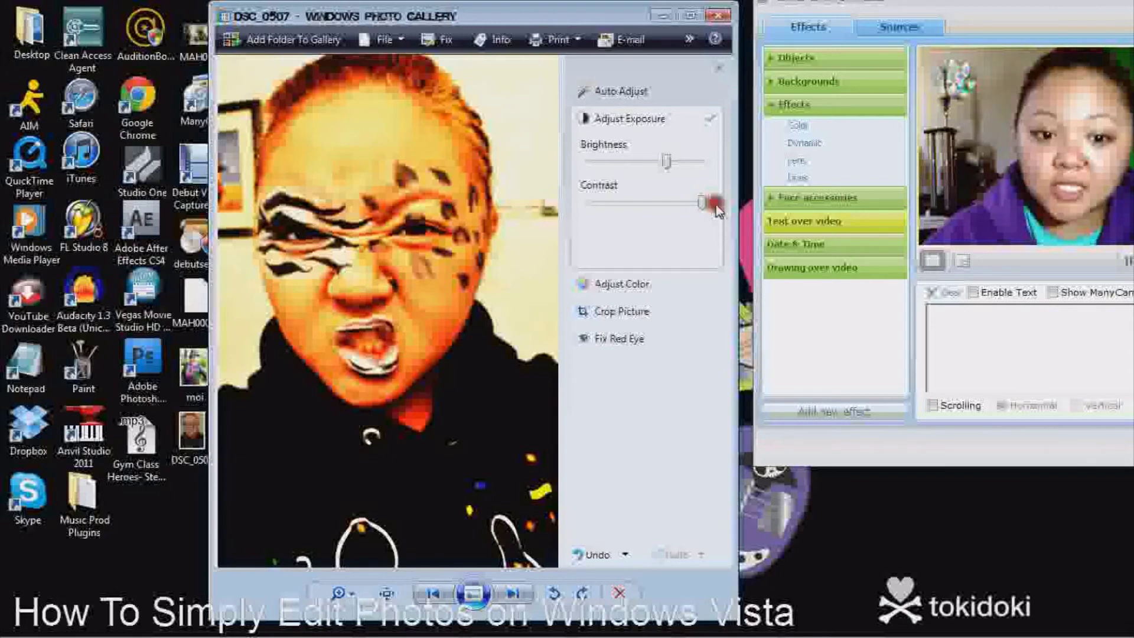
{"action": "left_click", "coordinate": [666, 161]}
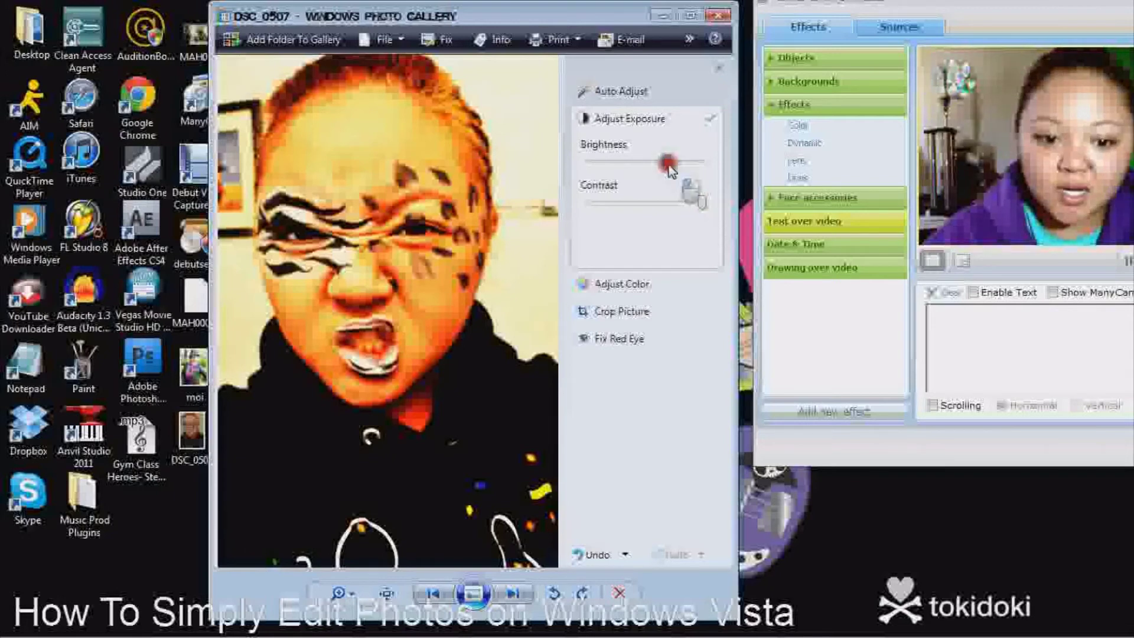
{"action": "left_click_drag", "start_coordinate": [669, 170], "coordinate": [673, 169]}
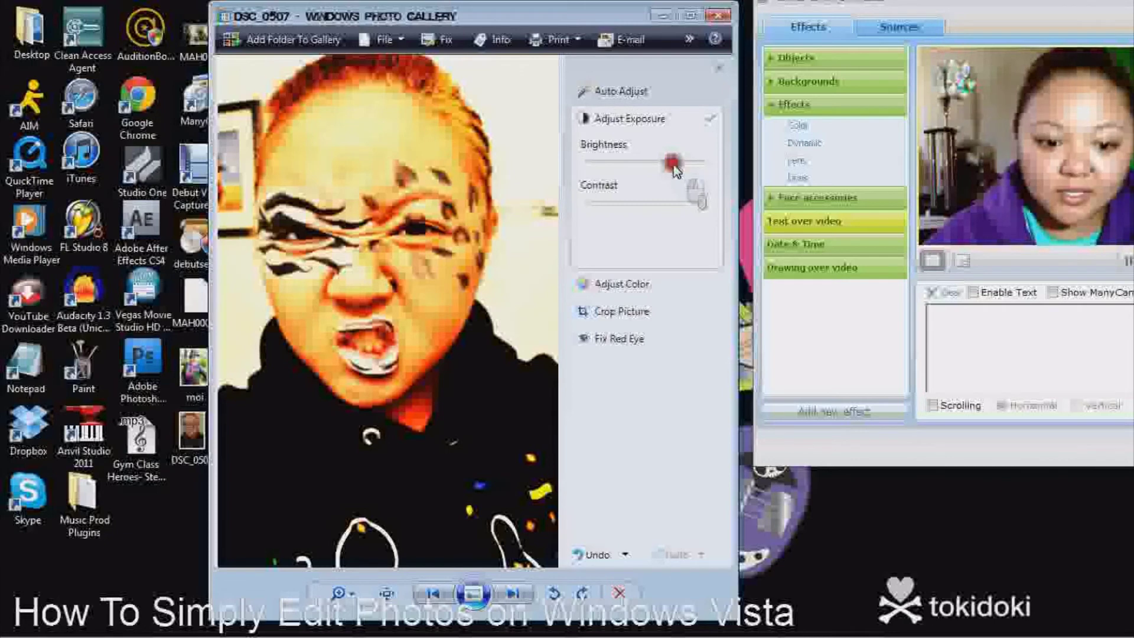
- Adjust the photo's color with a cooler temperature well below the midpoint and saturation about halfway between midpoint and maximum, and close the photo
{"action": "left_click", "coordinate": [631, 283]}
{"action": "mouse_move", "coordinate": [648, 189]}
{"action": "left_mouse_down"}
{"action": "mouse_move", "coordinate": [703, 193]}
{"action": "mouse_move", "coordinate": [650, 202]}
{"action": "left_mouse_up"}
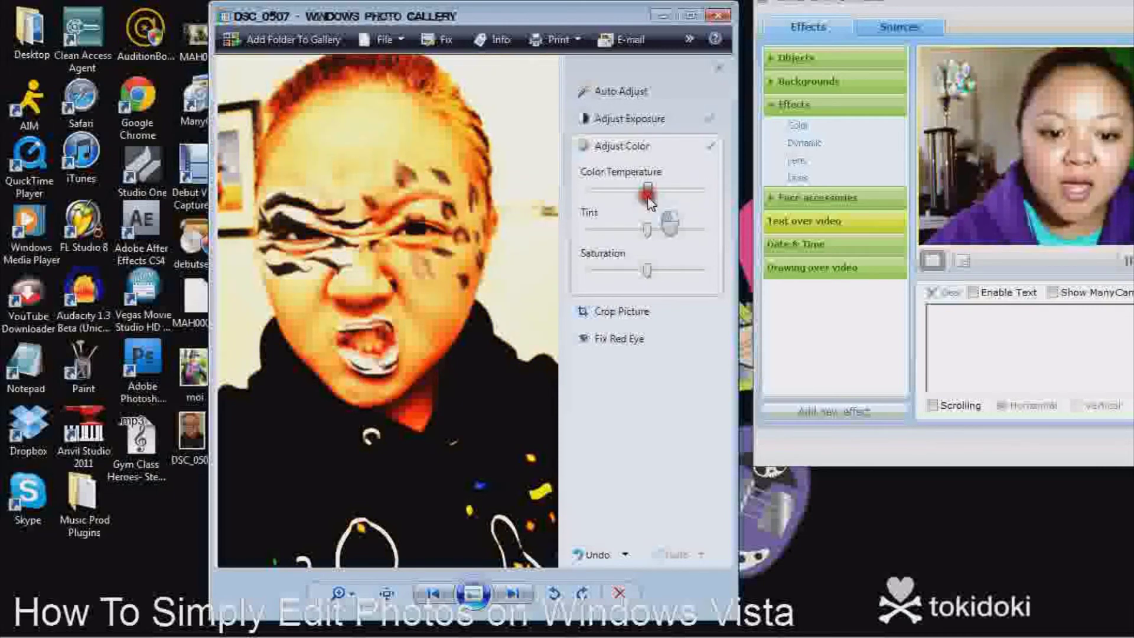
{"action": "left_click_drag", "start_coordinate": [650, 202], "coordinate": [613, 199]}
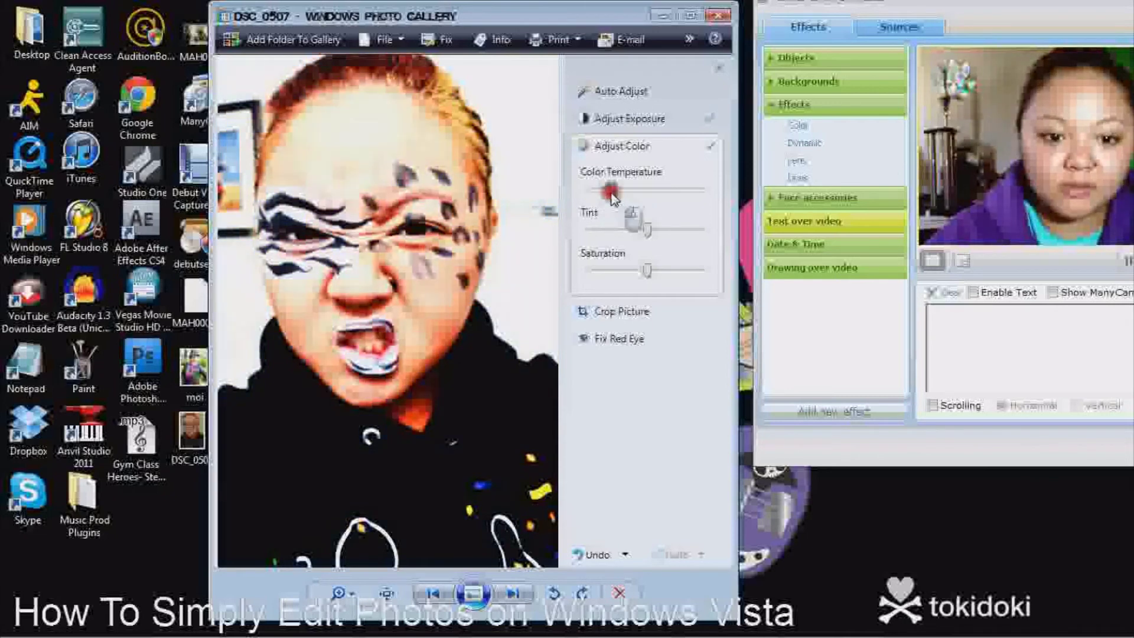
{"action": "mouse_move", "coordinate": [648, 228]}
{"action": "left_mouse_down"}
{"action": "mouse_move", "coordinate": [631, 229]}
{"action": "mouse_move", "coordinate": [650, 236]}
{"action": "left_mouse_up"}
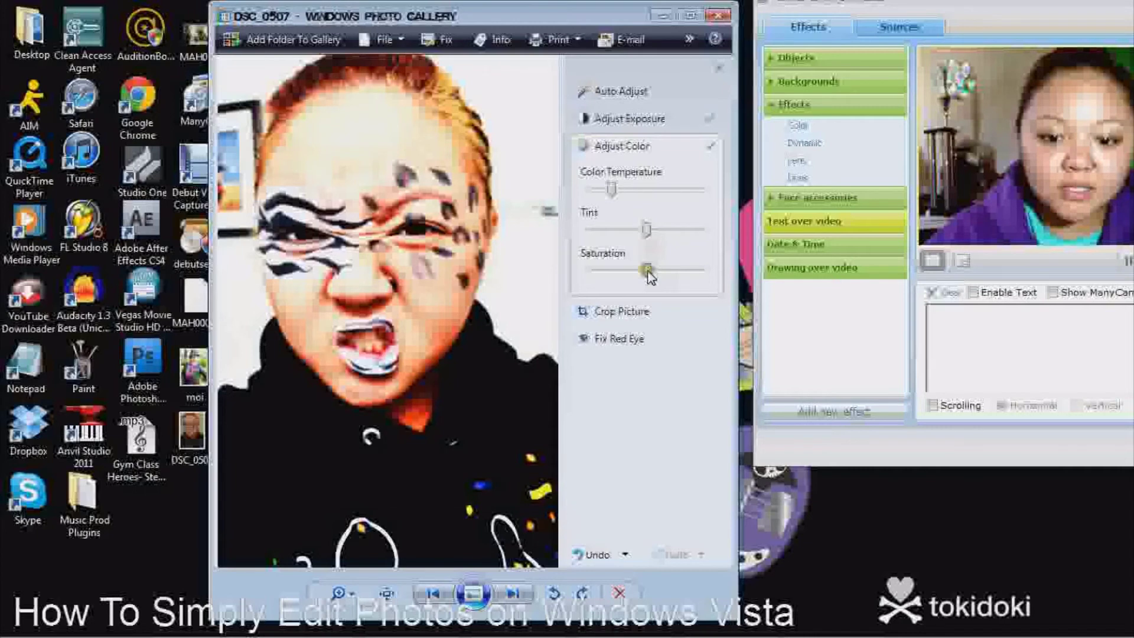
{"action": "left_click_drag", "start_coordinate": [650, 277], "coordinate": [681, 273]}
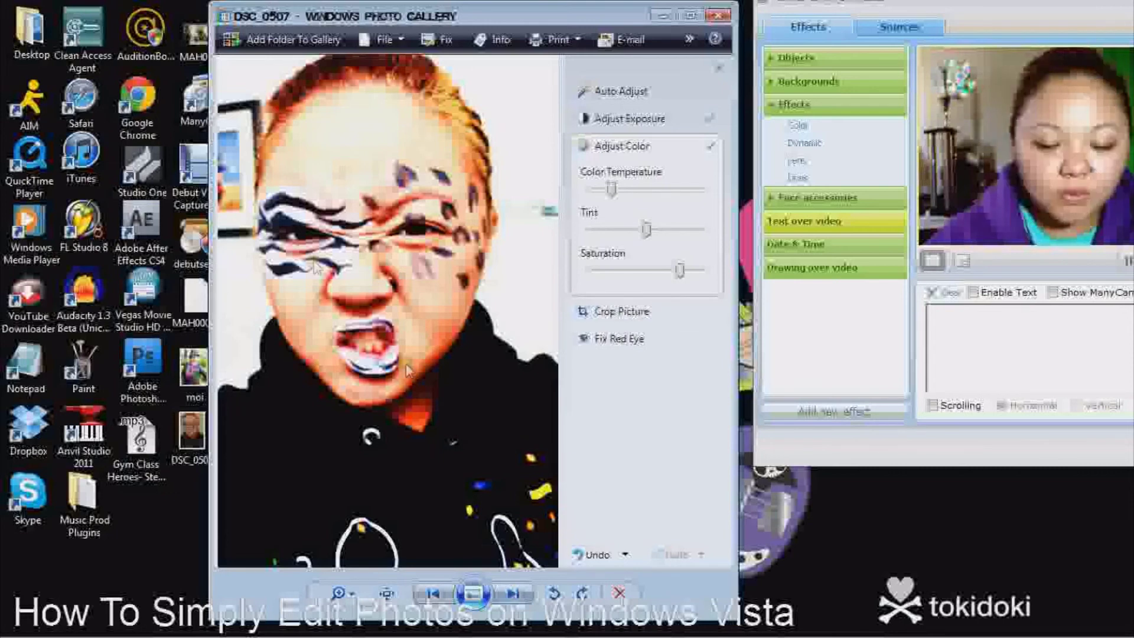
{"action": "left_click", "coordinate": [724, 16]}
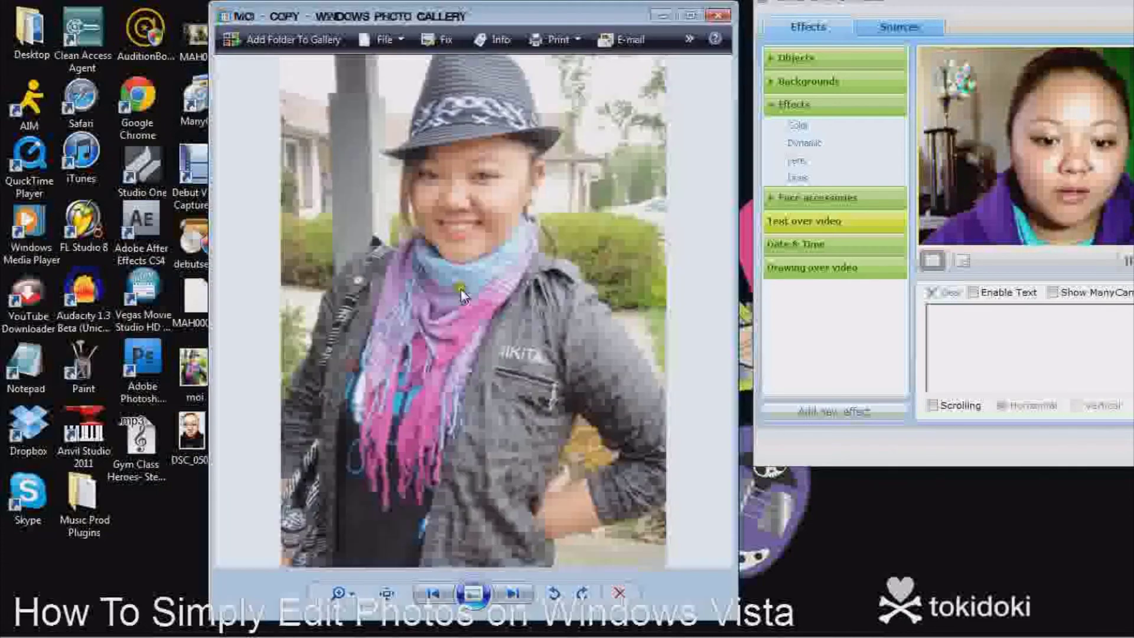
- Compare the unedited moi - Copy photo with the edited moi photo in side-by-side gallery windows, and close them
{"action": "left_click_drag", "start_coordinate": [519, 16], "coordinate": [600, 6]}
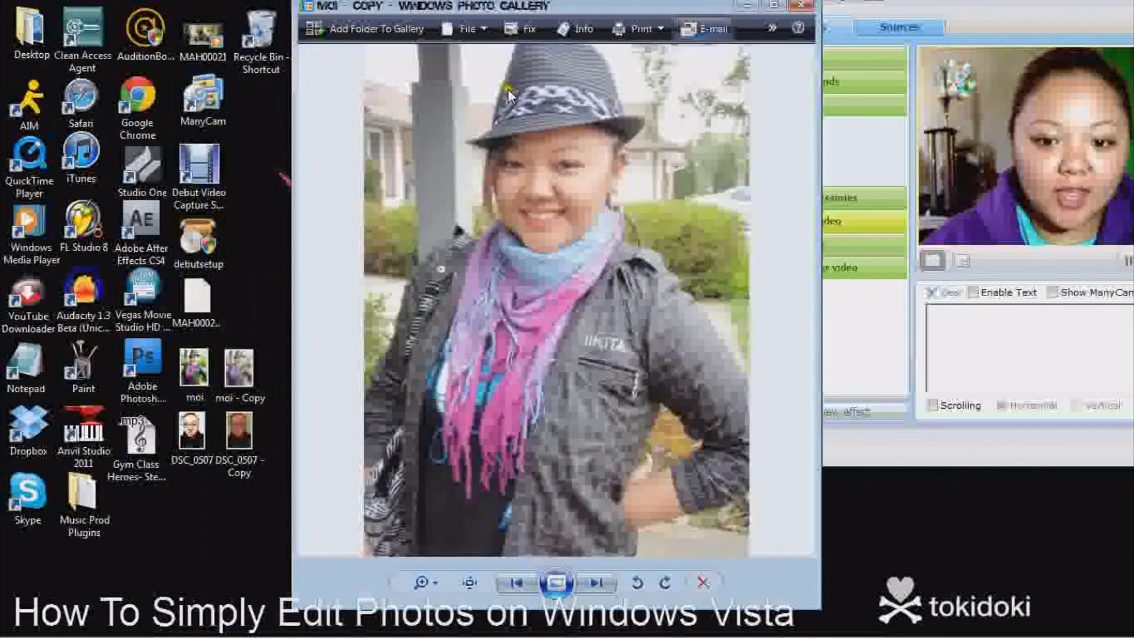
{"action": "left_click", "coordinate": [193, 366]}
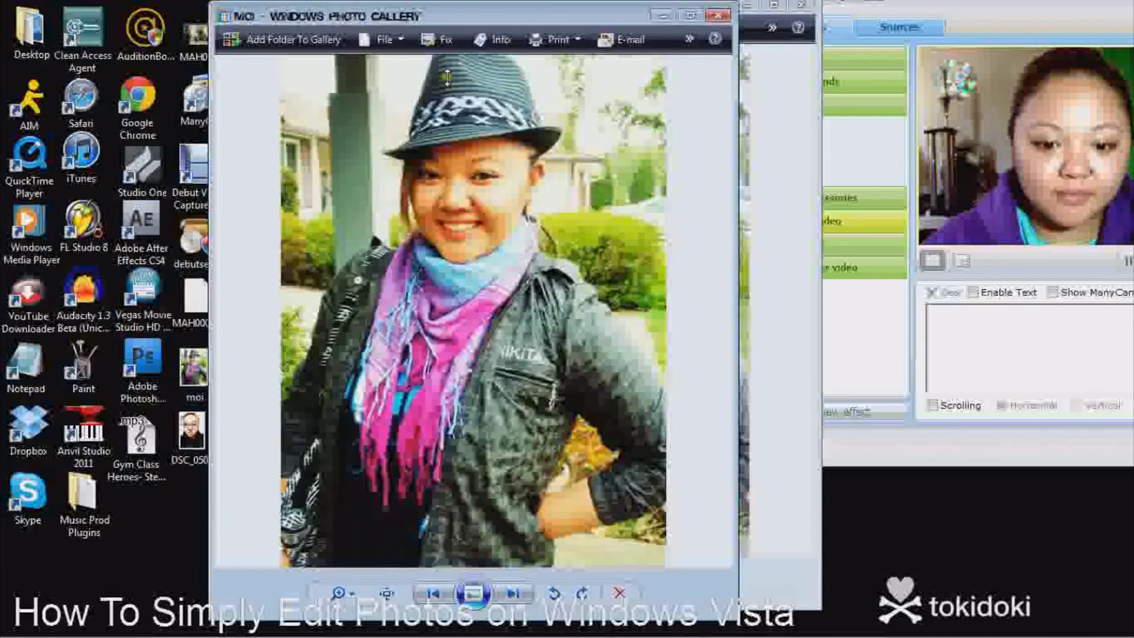
{"action": "left_click_drag", "start_coordinate": [447, 15], "coordinate": [280, 3]}
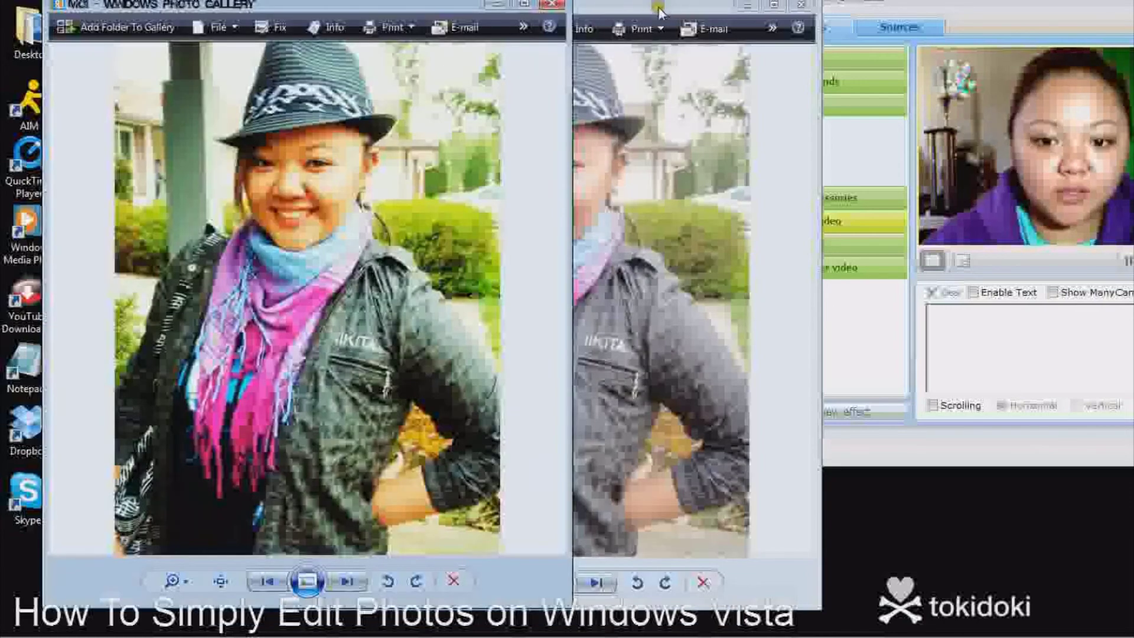
{"action": "left_click_drag", "start_coordinate": [659, 11], "coordinate": [894, 12]}
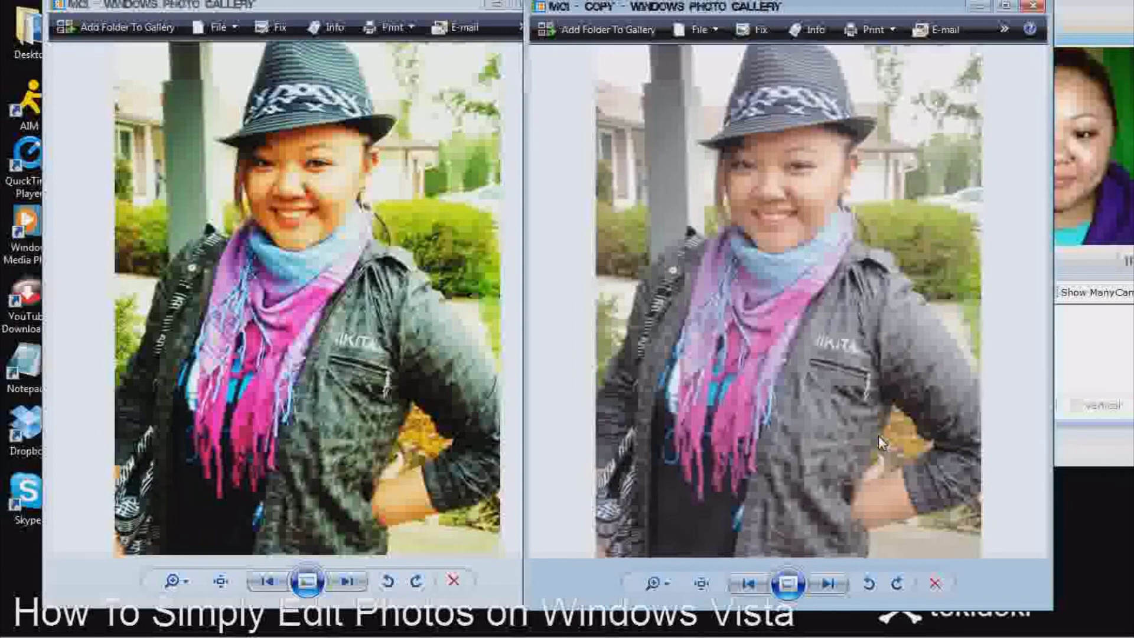
{"action": "left_click", "coordinate": [1019, 6]}
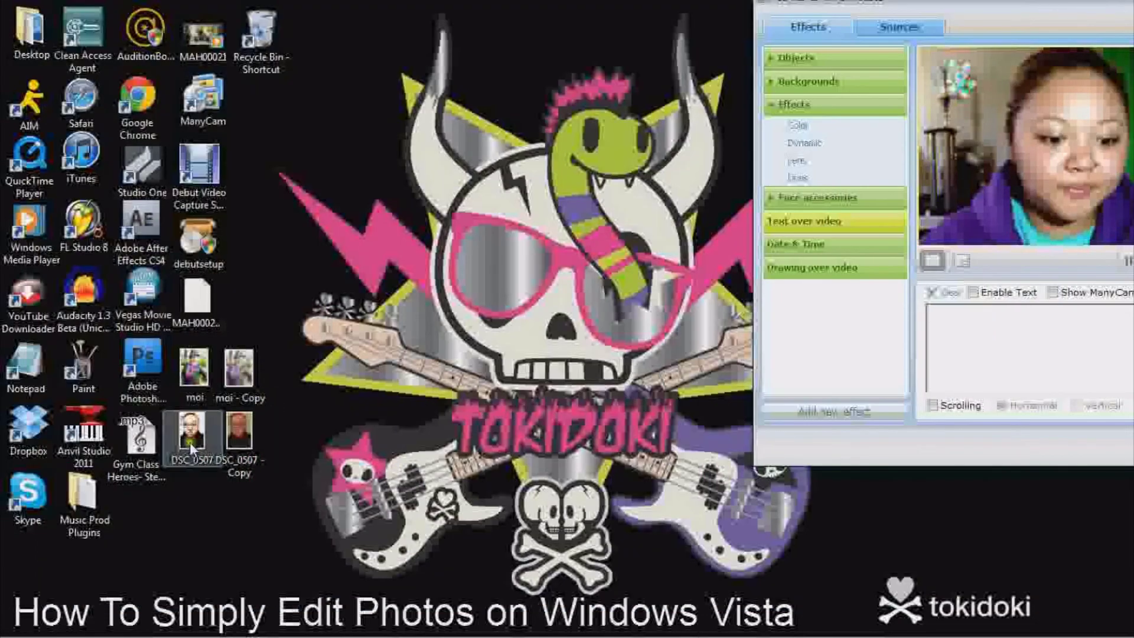
- Open DSC_0507 - Copy and the edited DSC_0507 in side-by-side gallery windows to compare them
{"action": "left_click", "coordinate": [227, 444]}
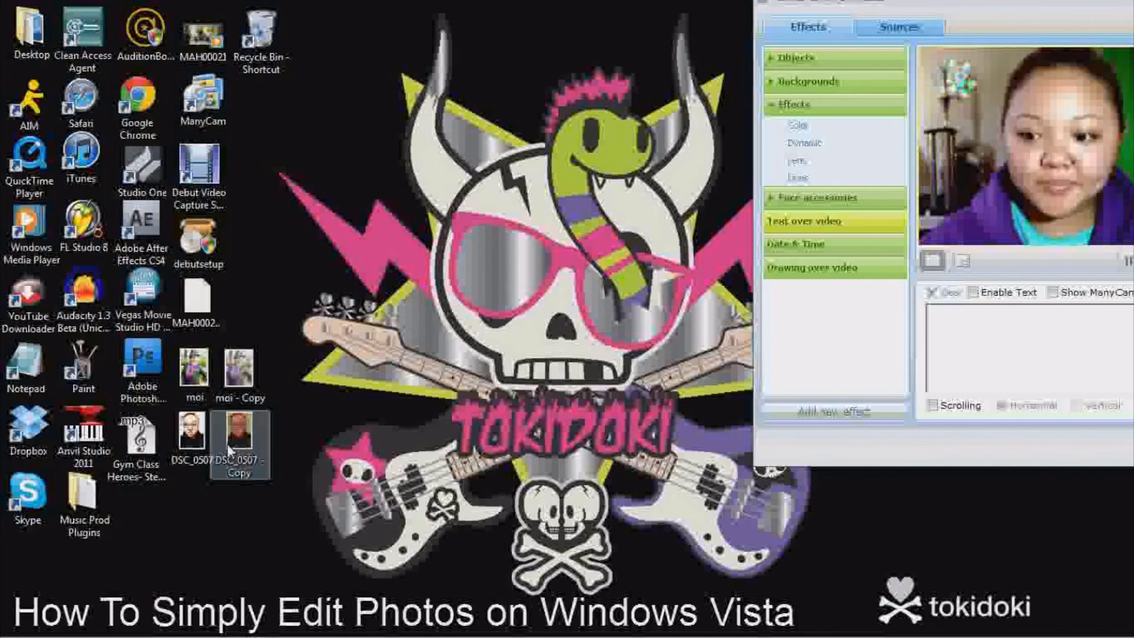
{"action": "double_click", "coordinate": [227, 444]}
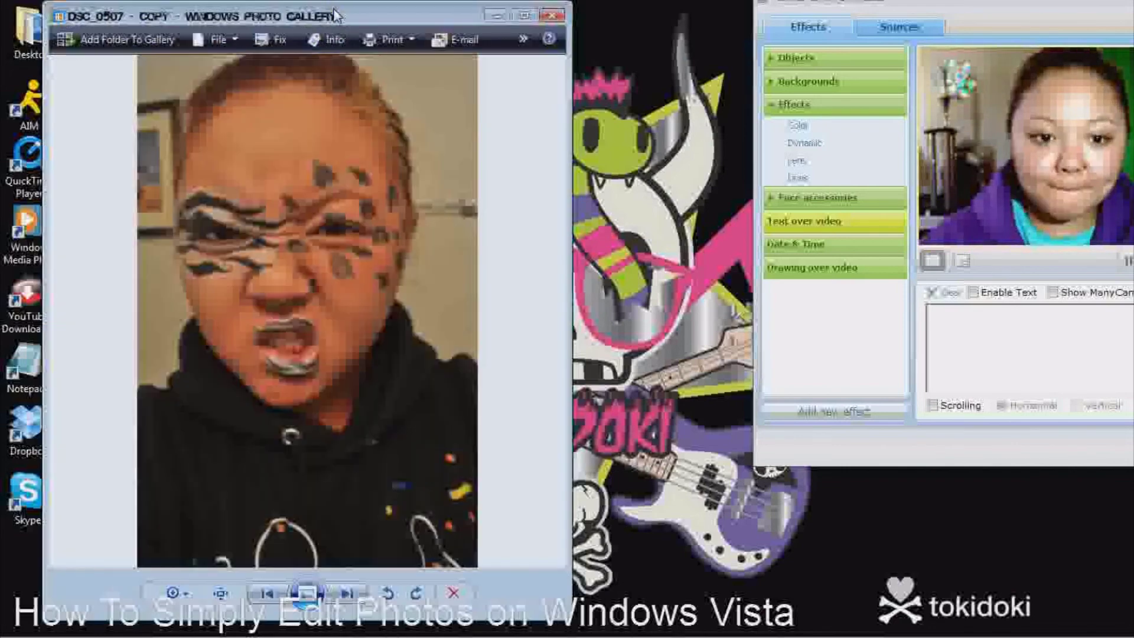
{"action": "left_click_drag", "start_coordinate": [335, 15], "coordinate": [831, 12]}
{"action": "left_click", "coordinate": [184, 422]}
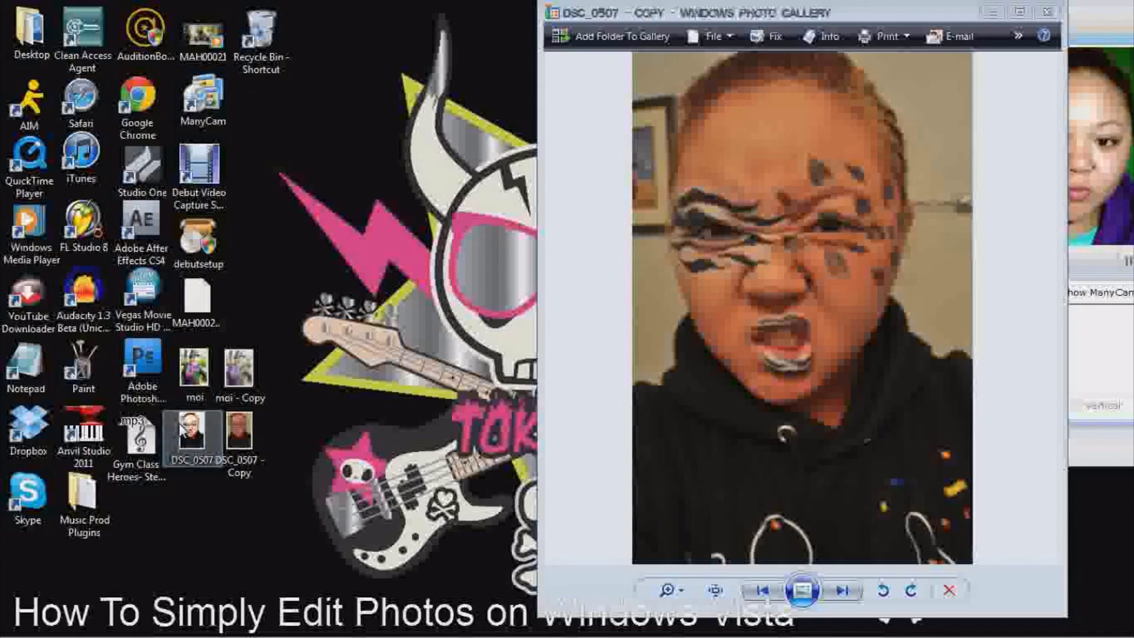
{"action": "double_click", "coordinate": [182, 425]}
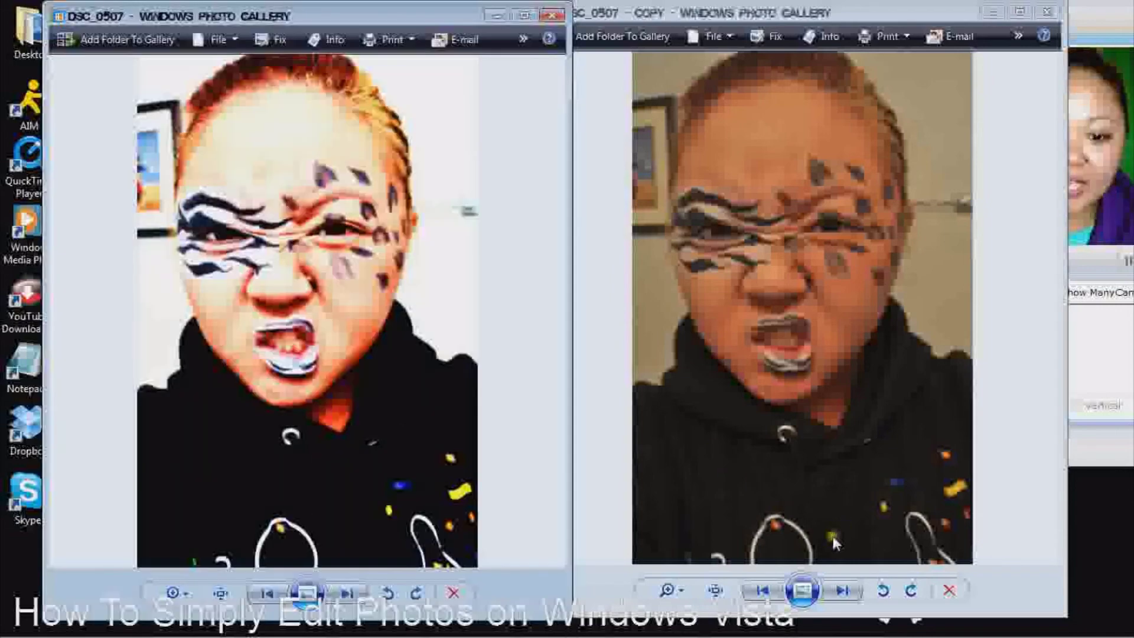